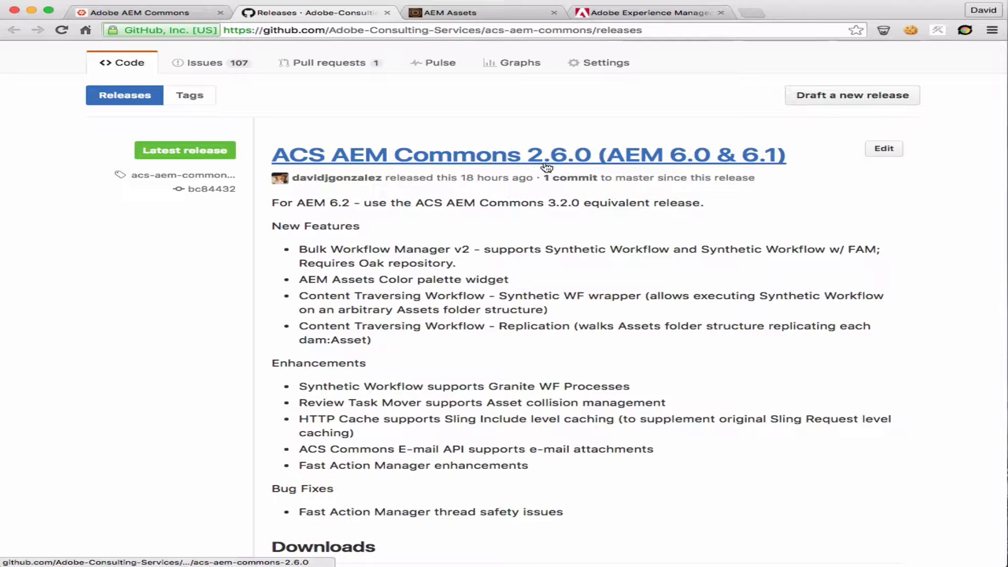
Download acs-aem-commons-content-3.2.0-min.zip from the ACS AEM Commons 3.2.0 (AEM 6.2) release page
scroll(671, 243, down, 10)
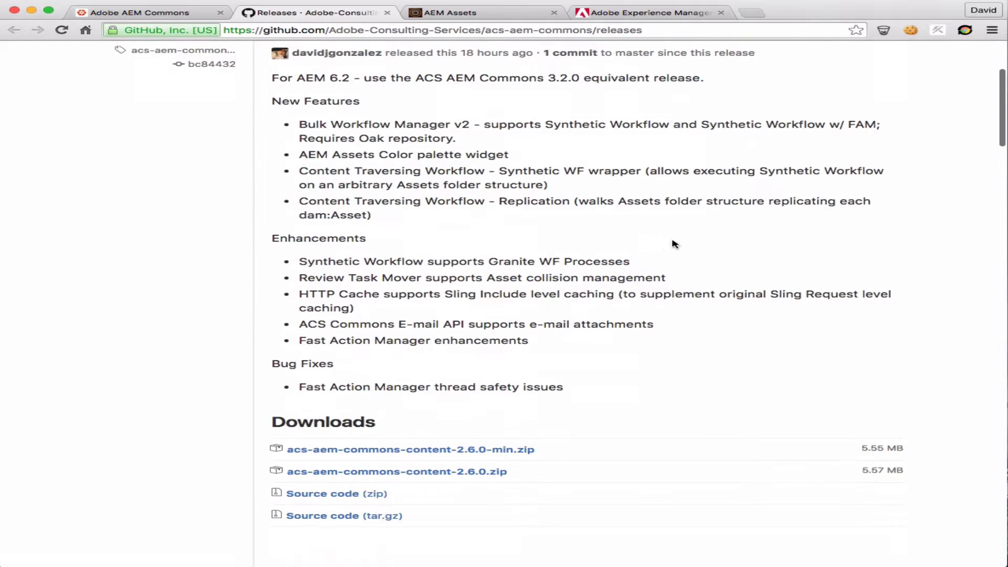
scroll(674, 244, down, 3)
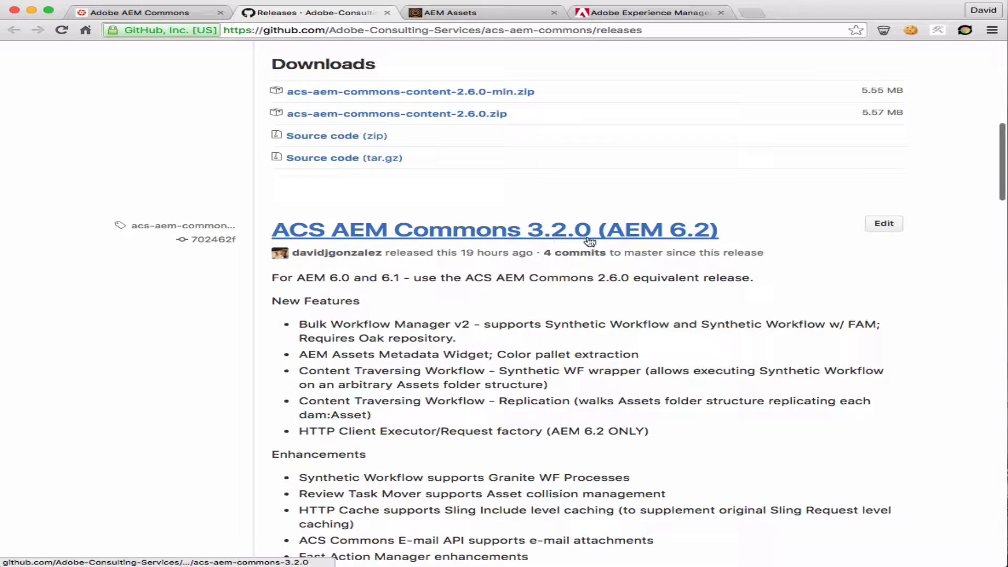
click(562, 242)
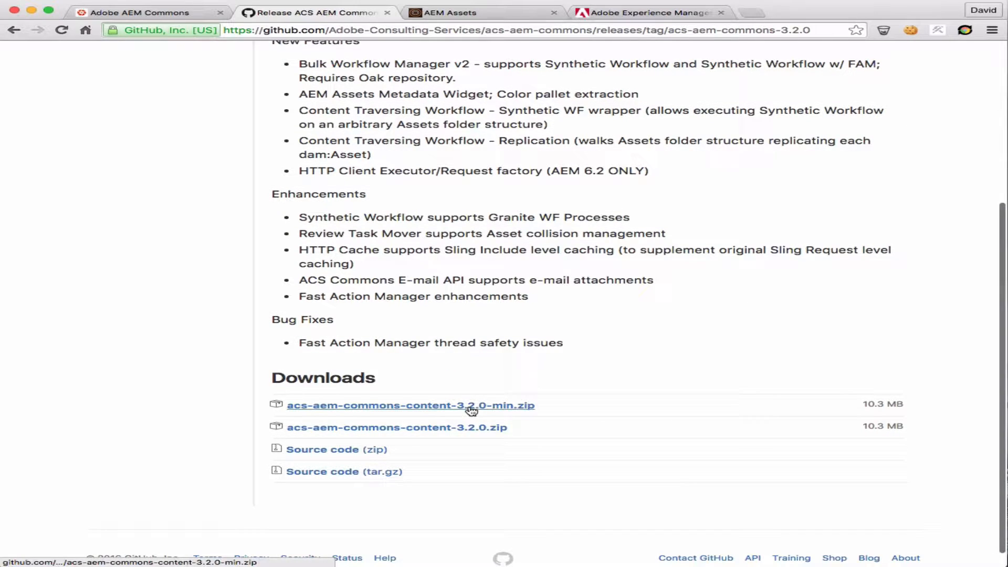
click(472, 407)
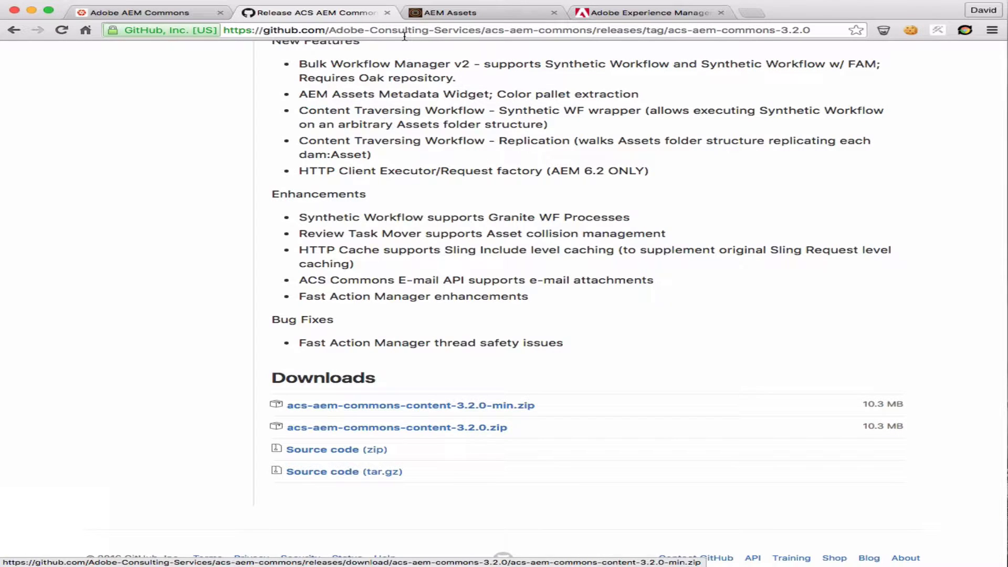
Close the GitHub release page and open CRX Package Manager on the localhost:4702 AEM instance
click(387, 12)
click(320, 14)
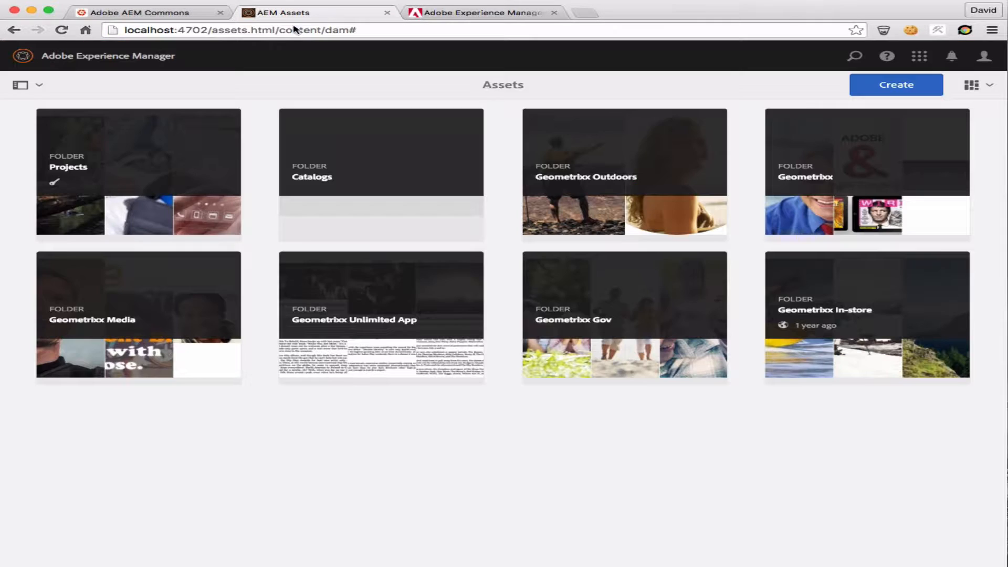
drag(213, 32, 358, 32)
key(BackSpace)
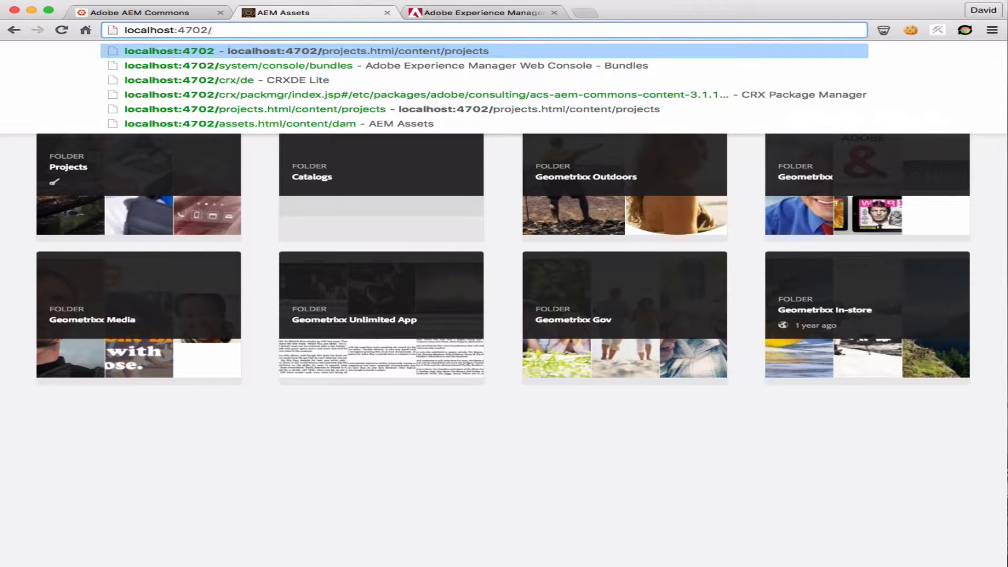
text(crx/de)
key(Return)
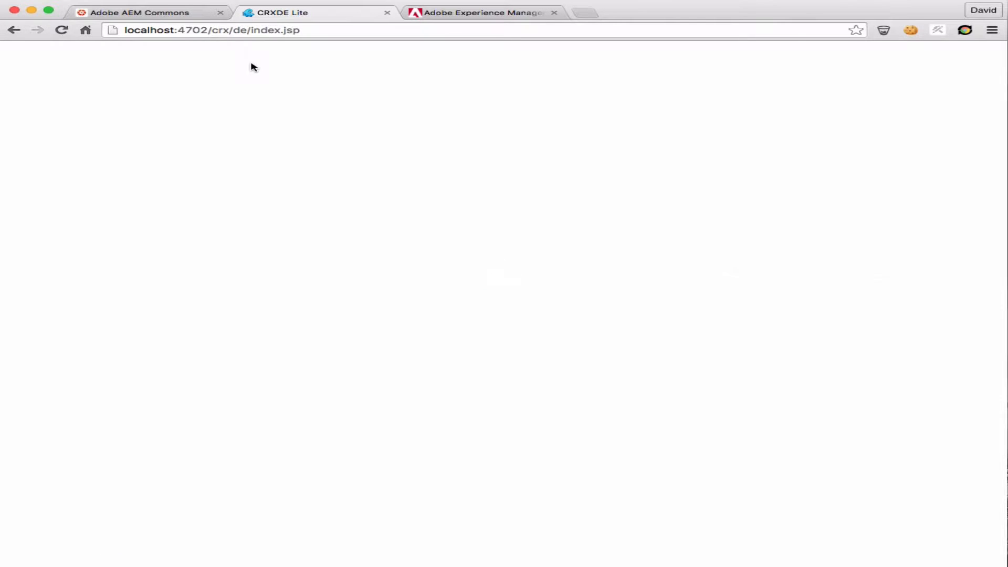
click(285, 51)
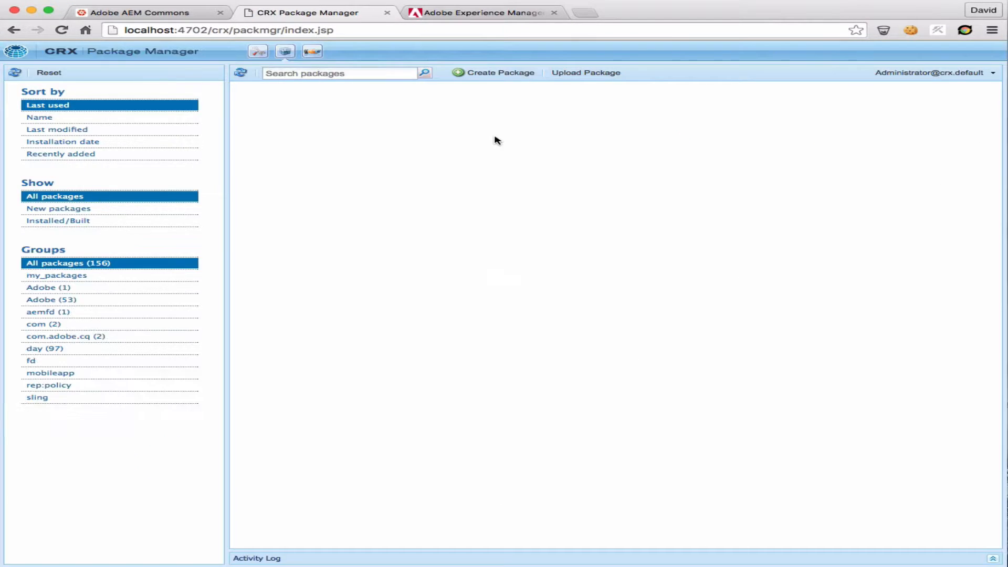
Upload acs-aem-commons-content-3.2.0-min.zip from Downloads with Force Upload enabled, and reinstall the package
click(599, 74)
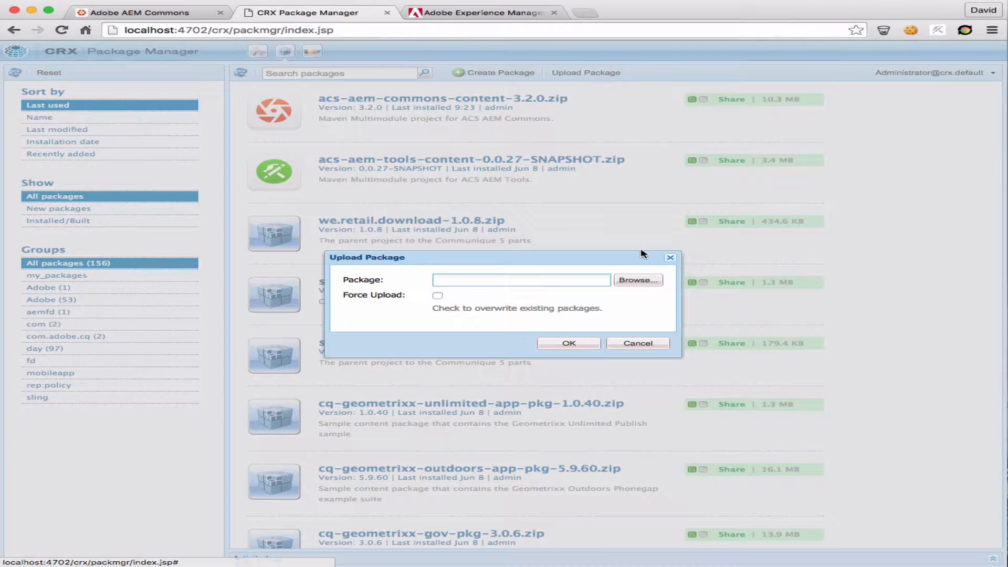
click(641, 281)
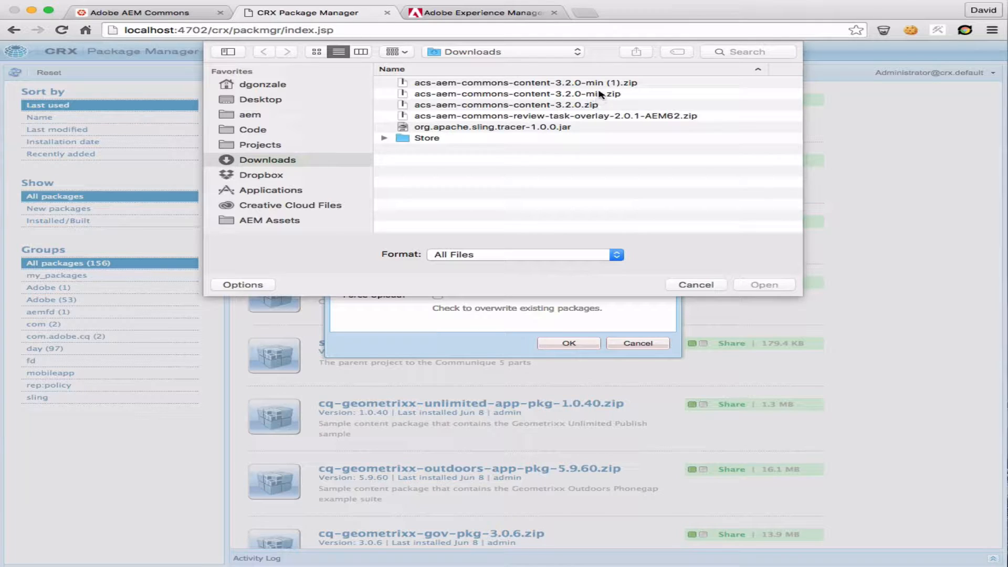
click(599, 95)
click(752, 285)
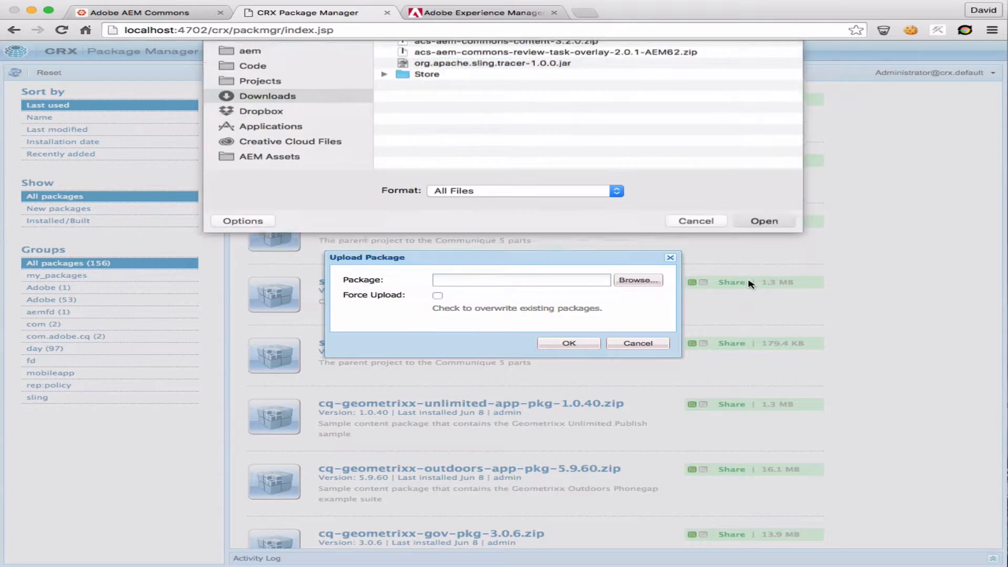
click(437, 296)
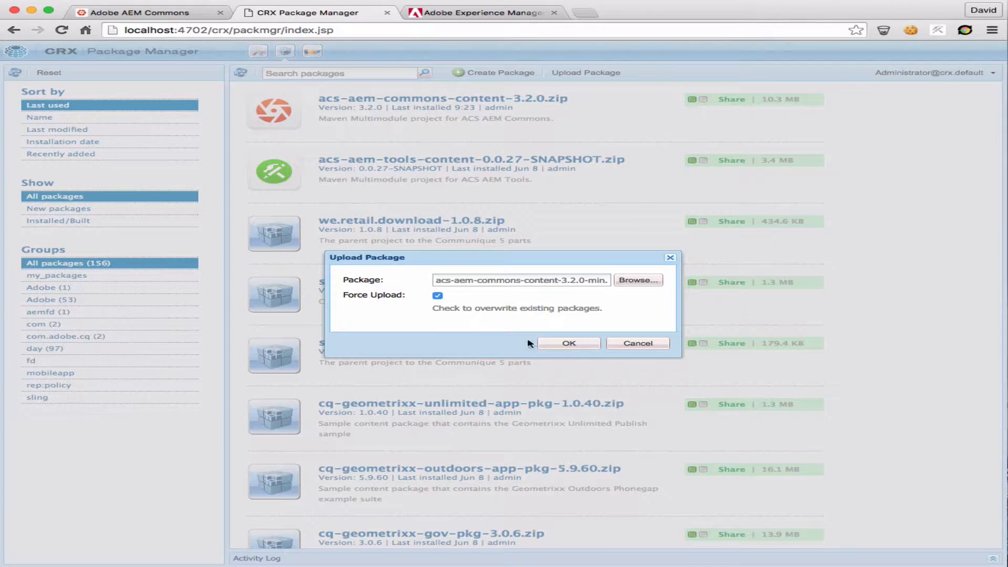
click(569, 344)
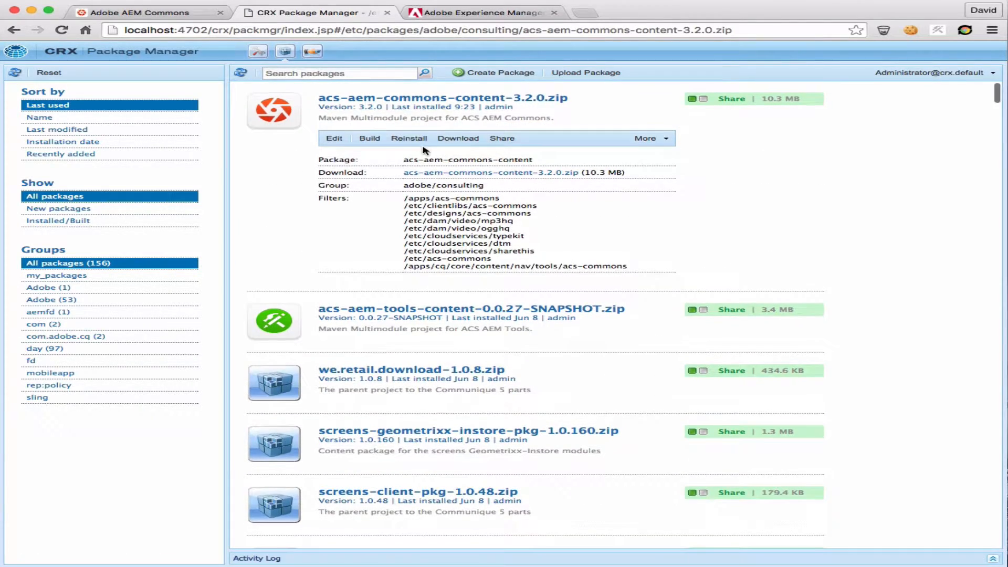
click(409, 138)
click(657, 413)
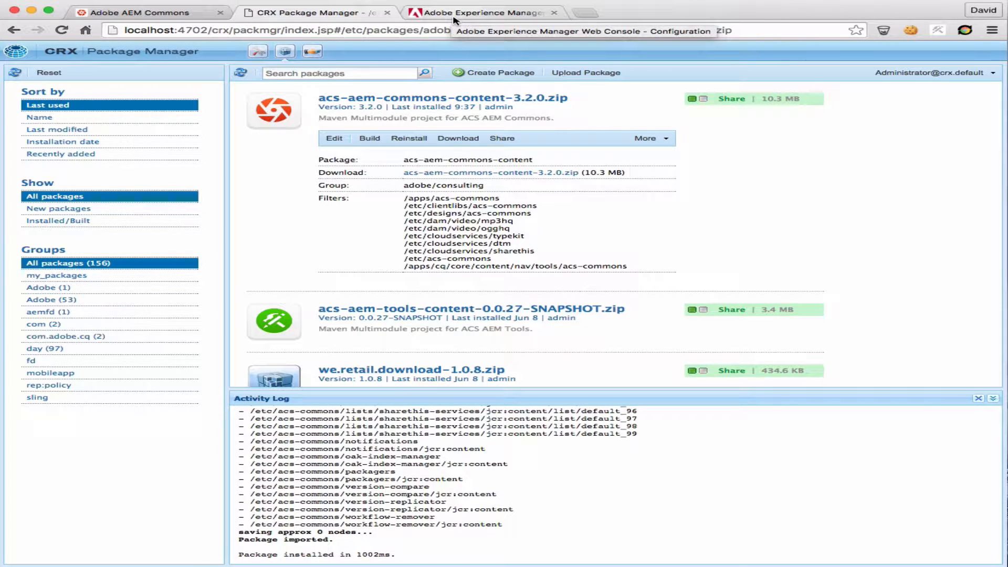
Find the ACS AEM Commons - Review Task Move Handler entry in the Web Console configurations and open it
click(454, 12)
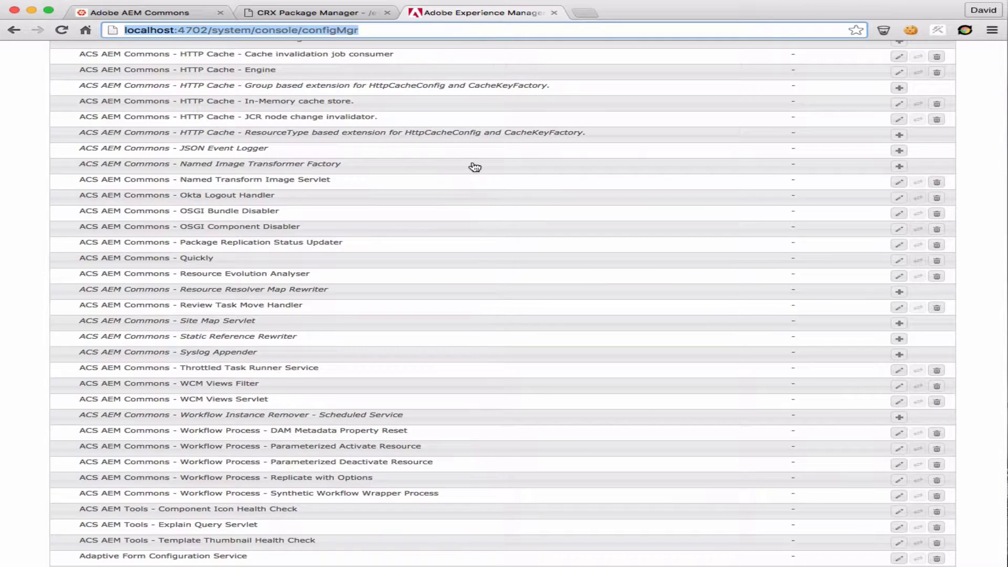
scroll(474, 166, up, 10)
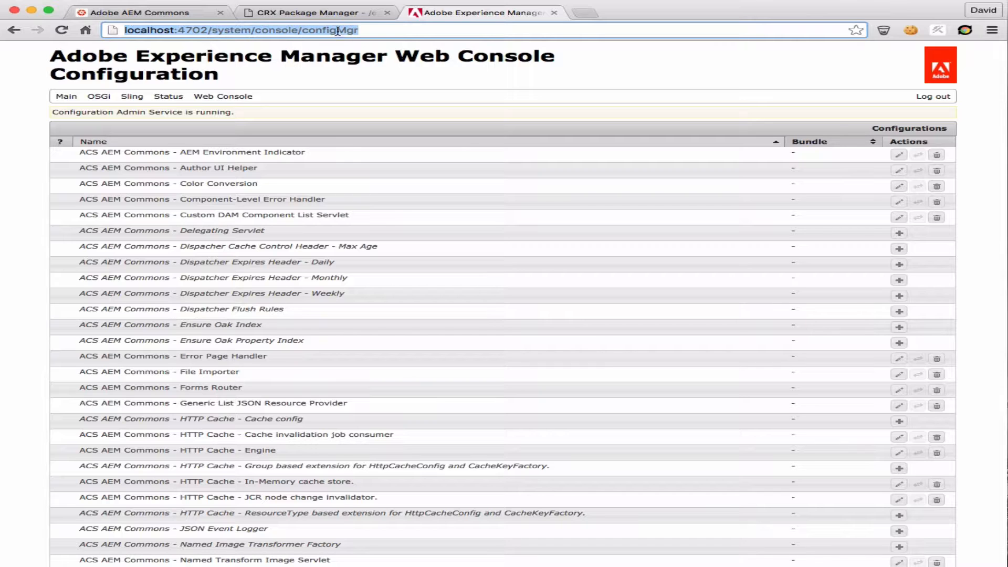
click(401, 35)
key(super+f)
text(R)
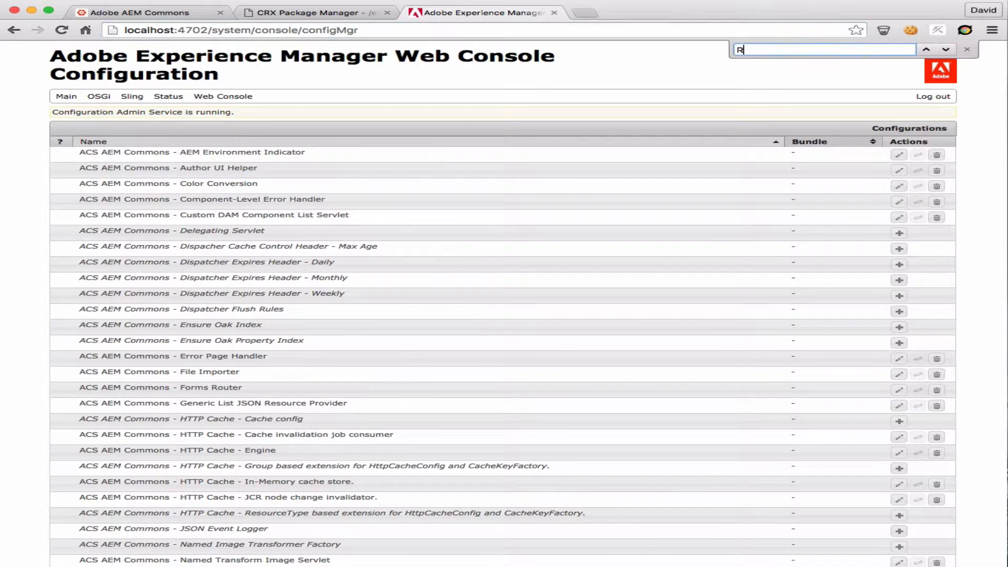
text(eview T)
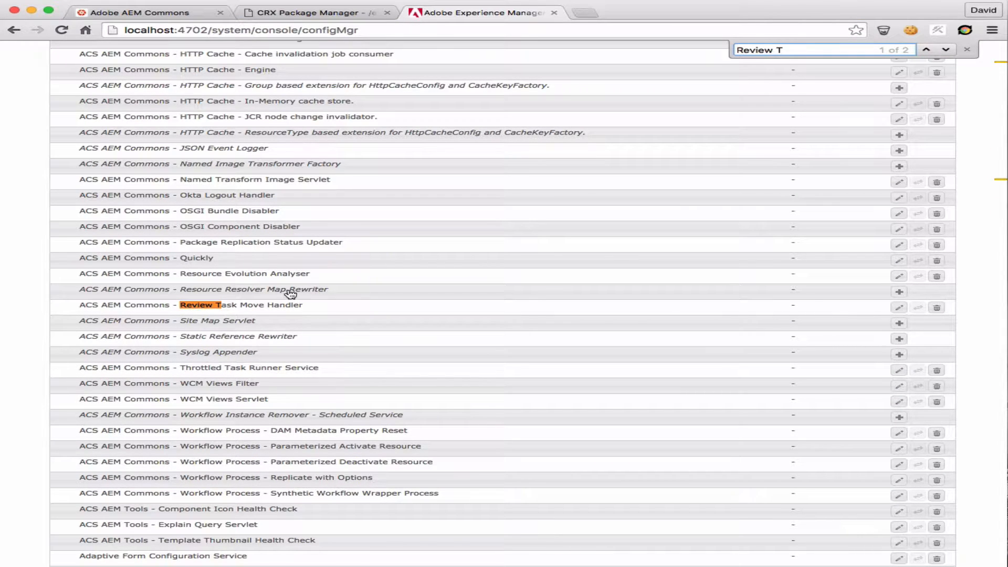
click(264, 309)
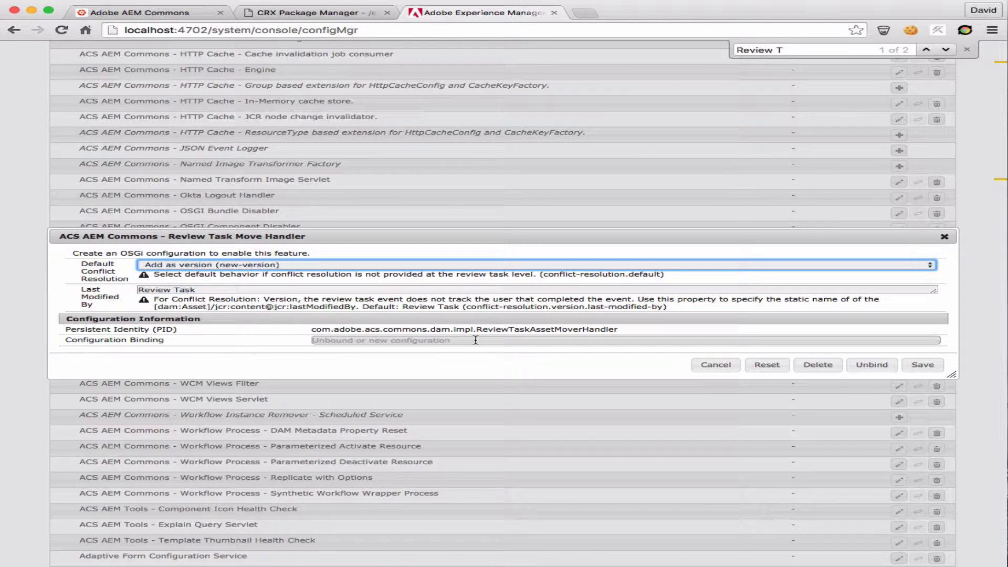
Save the Review Task Move Handler configuration with default conflict resolution "Add as version (new-version)" and Last Modified By "Review Task"
click(217, 265)
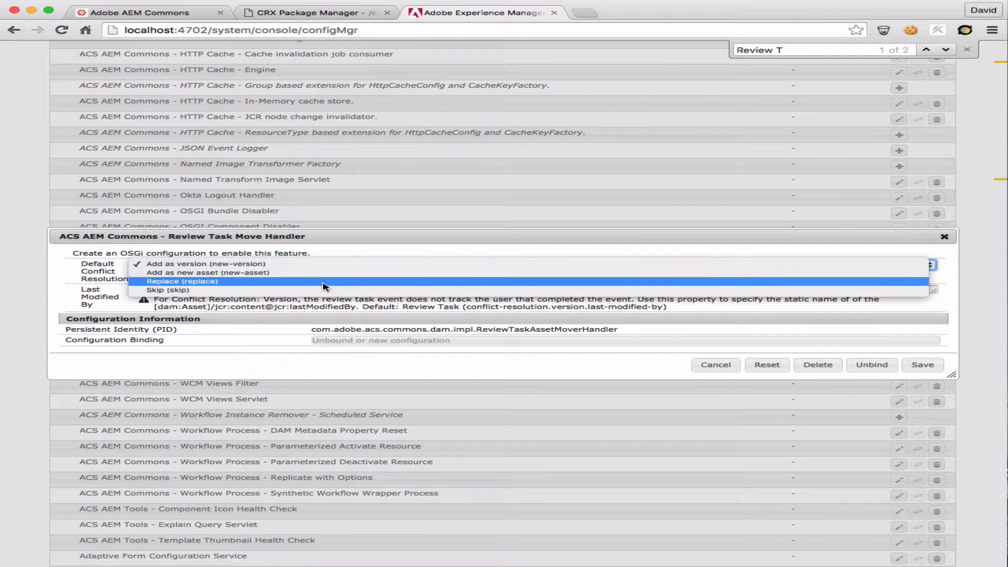
click(347, 250)
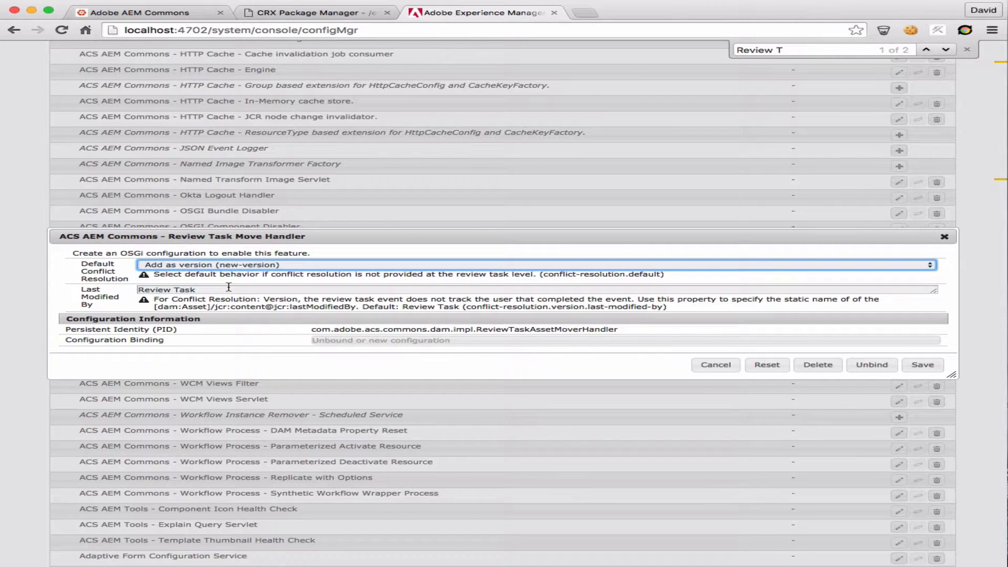
click(242, 268)
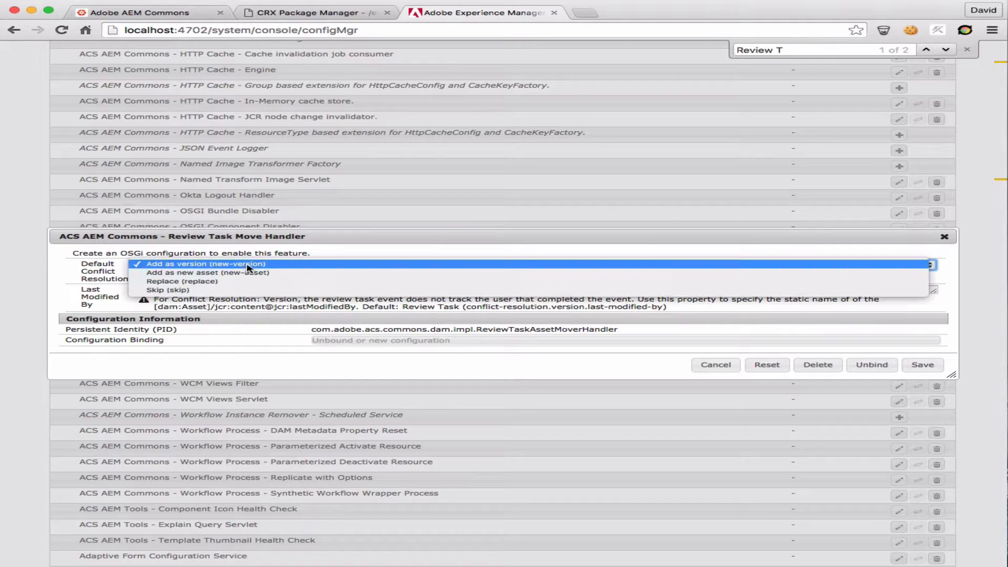
click(264, 265)
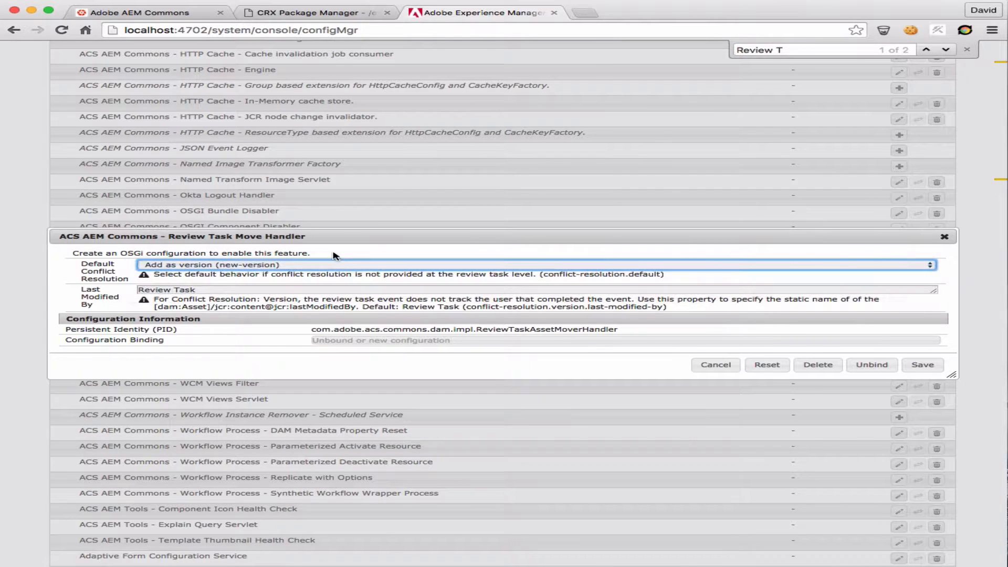
click(243, 289)
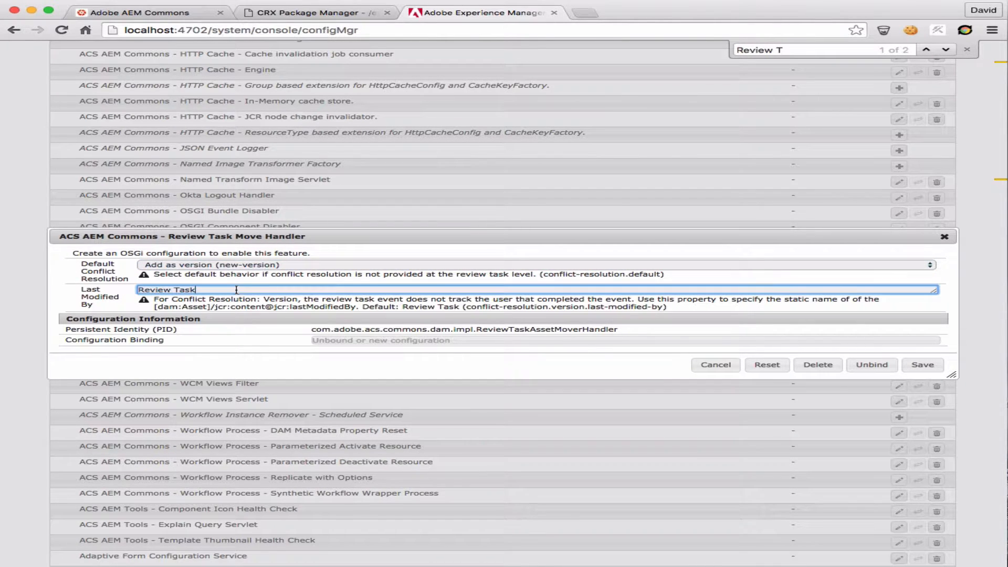
click(929, 367)
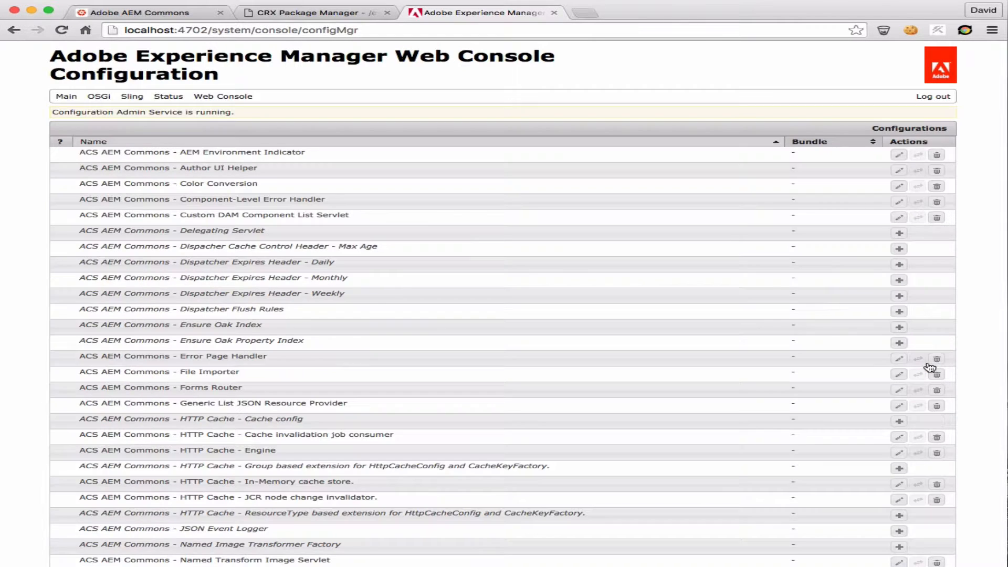
Reopen the Review Task Move Handler configuration, check its persistent identity and configuration binding, and close it without saving
key(super+f)
text(Review)
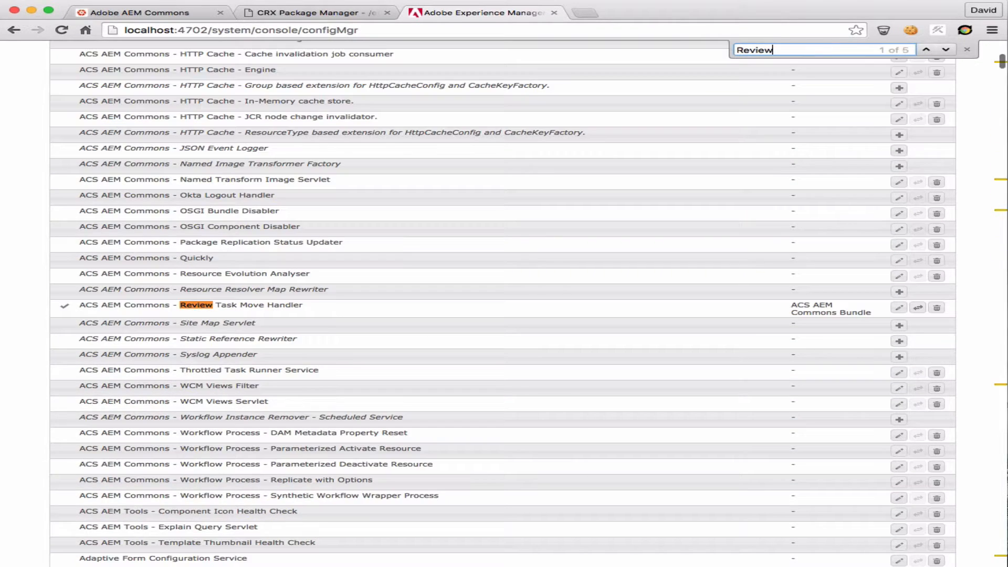
click(263, 312)
click(332, 336)
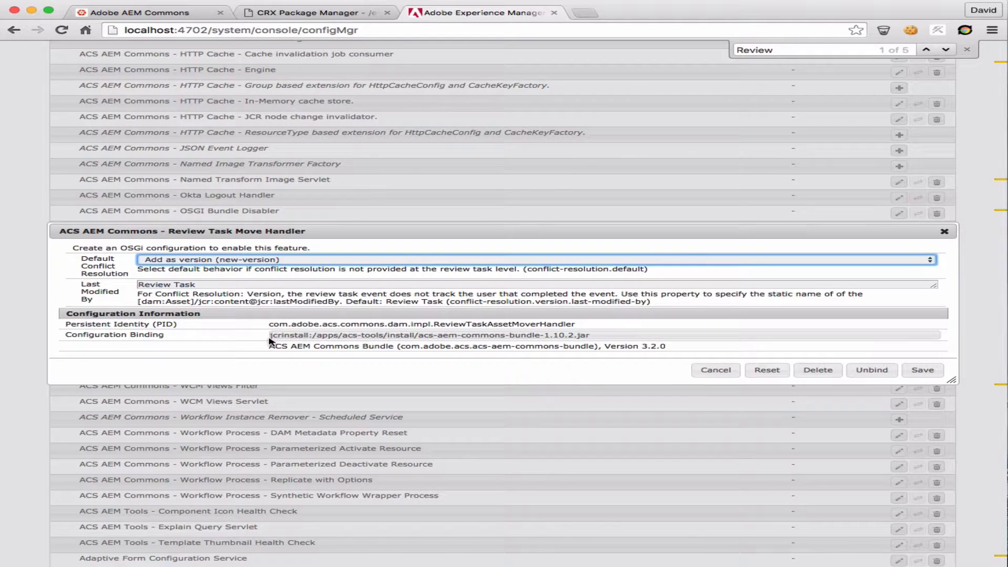
click(520, 366)
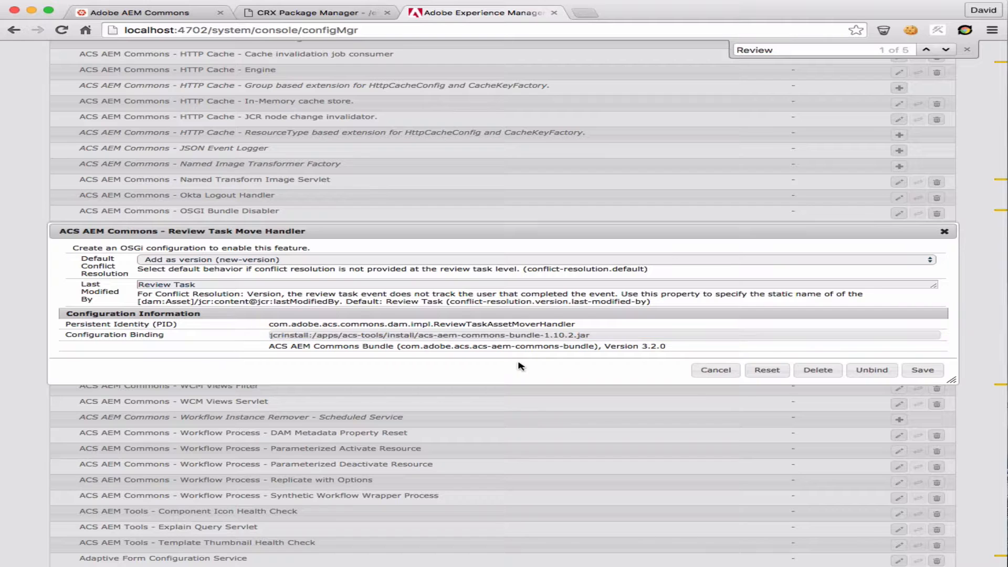
double_click(492, 324)
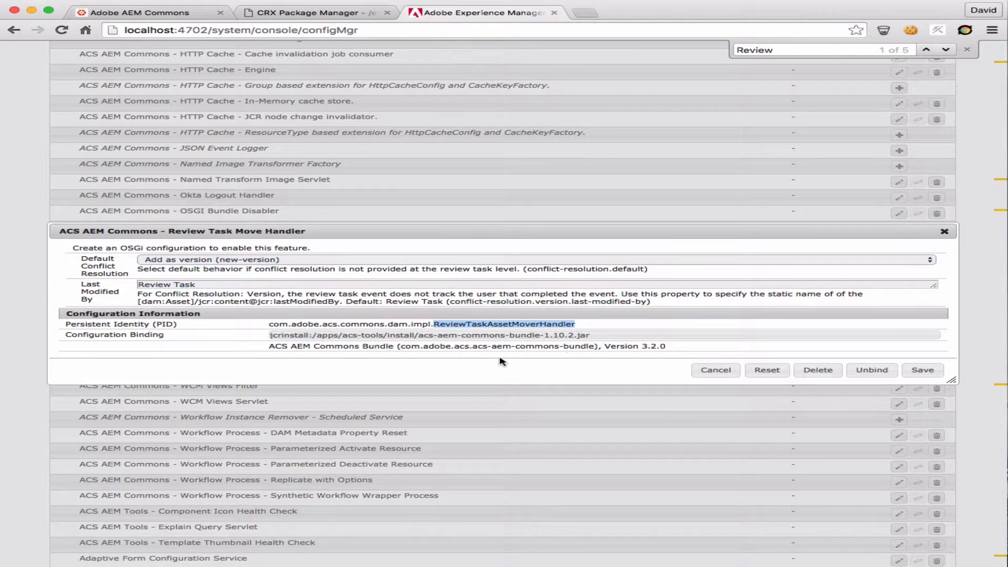
click(714, 371)
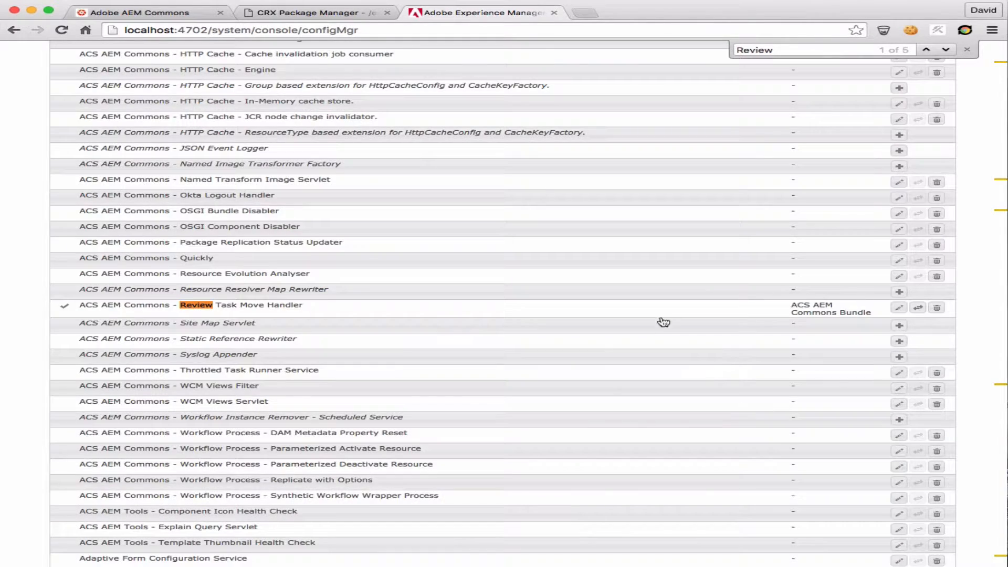
Return to CRX Package Manager and upload acs-aem-commons-review-task-overlay-2.0.1-AEM62.zip from Downloads with Force Upload enabled
click(307, 14)
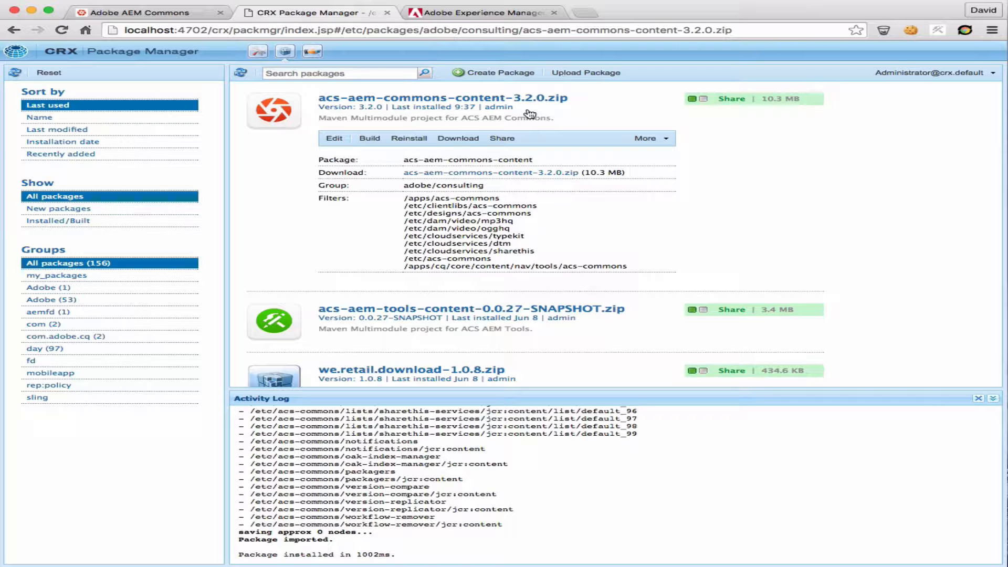
click(584, 74)
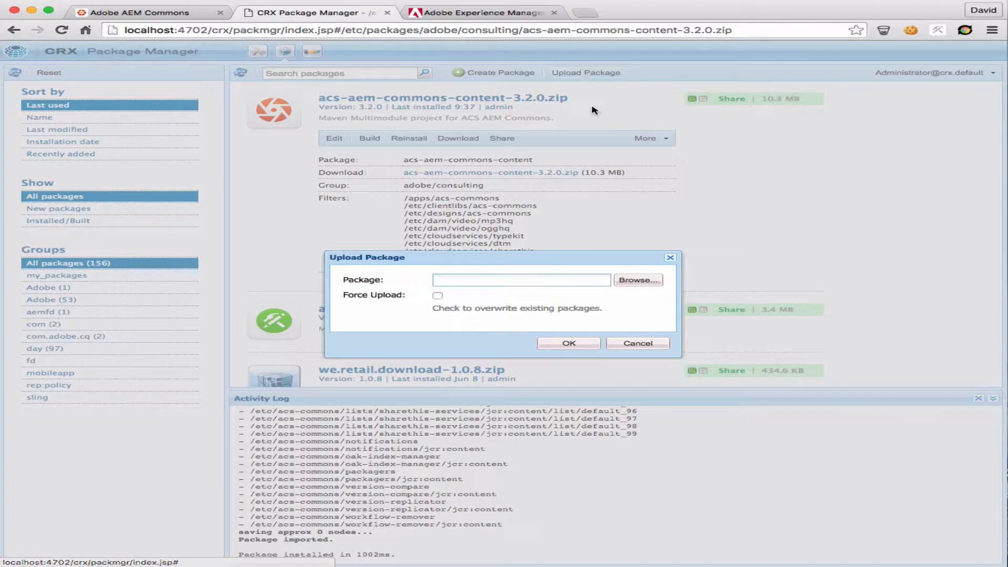
click(635, 281)
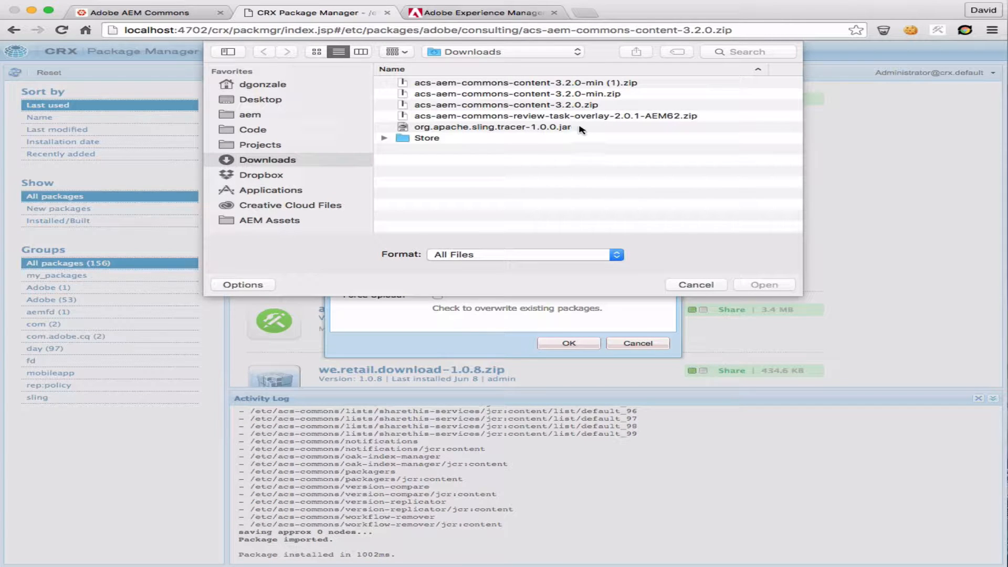
click(612, 116)
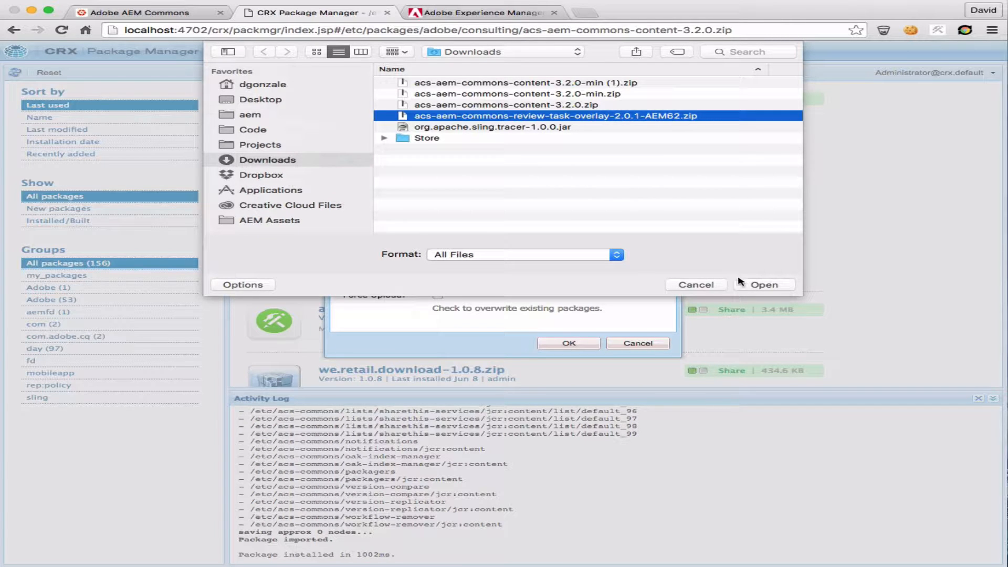
click(763, 285)
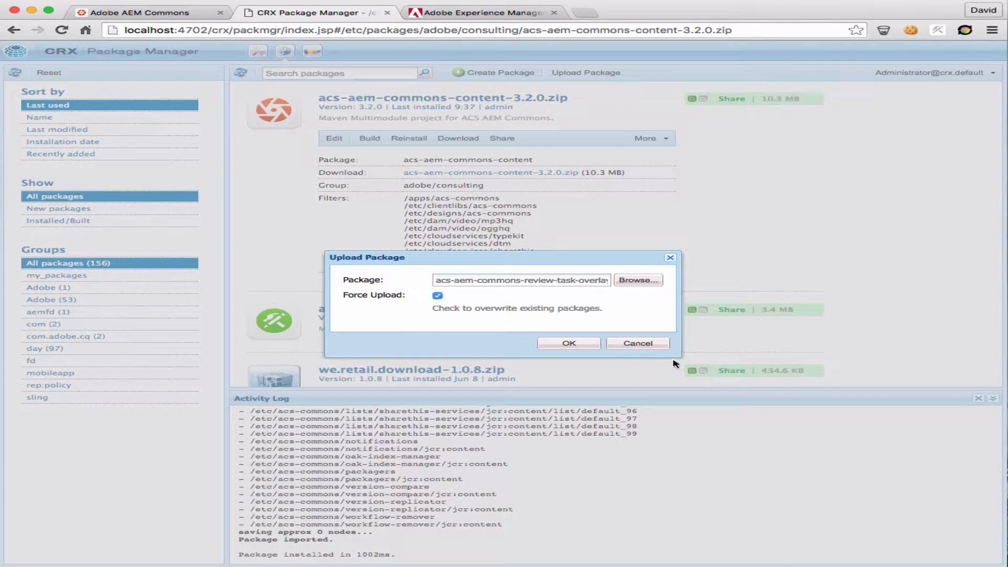
click(593, 344)
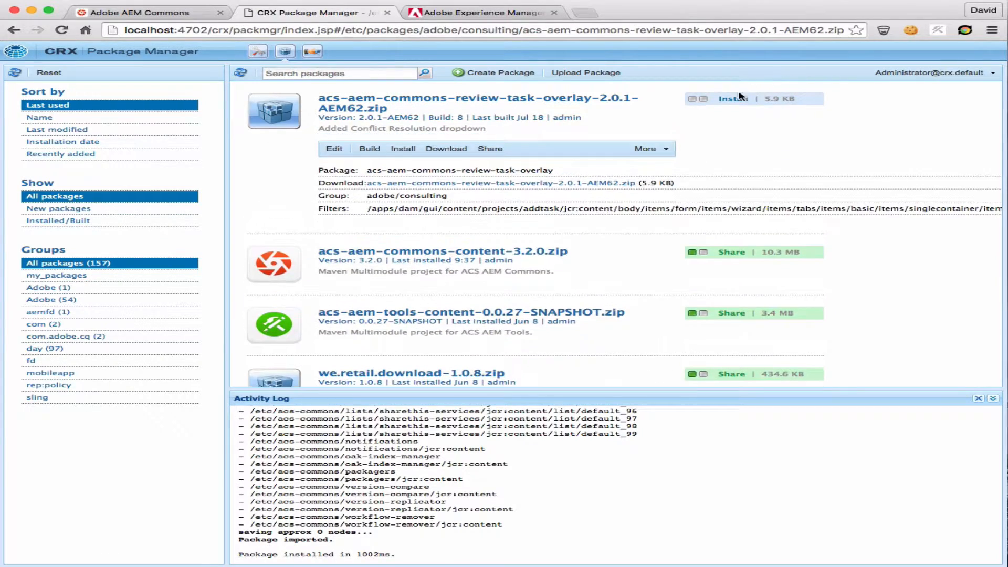
Install the uploaded review task overlay package and check its filter path
click(740, 98)
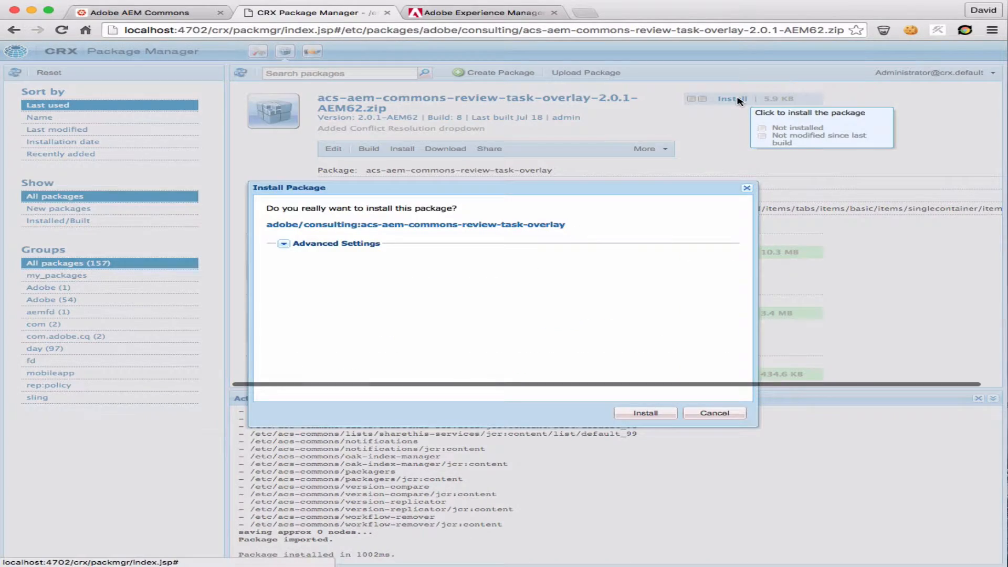
click(656, 413)
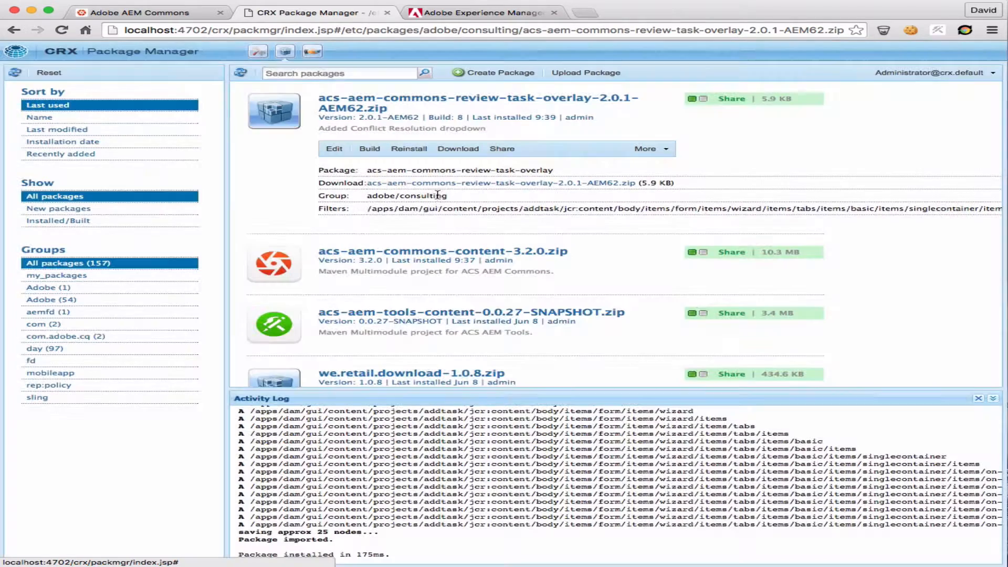
drag(377, 209, 997, 210)
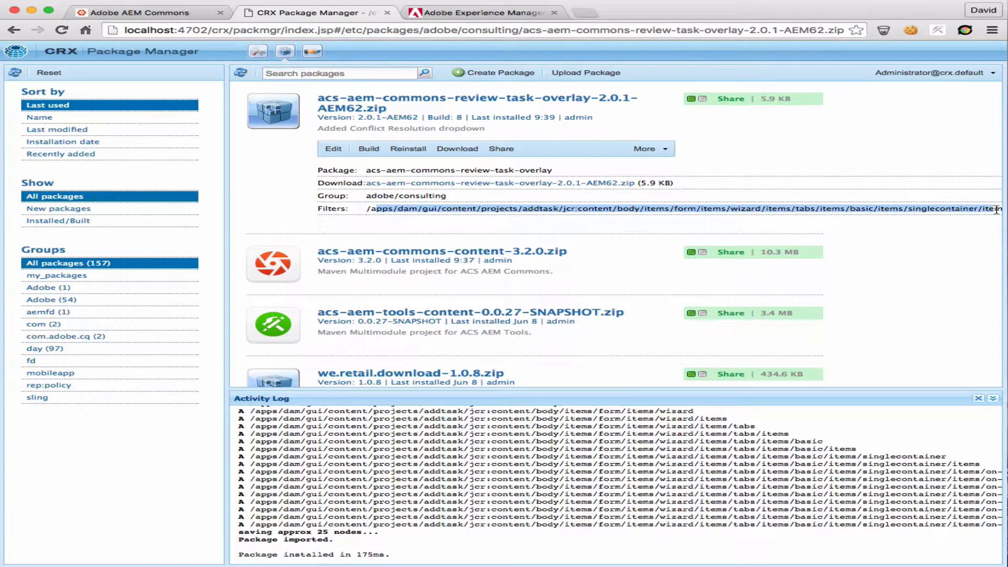
click(951, 210)
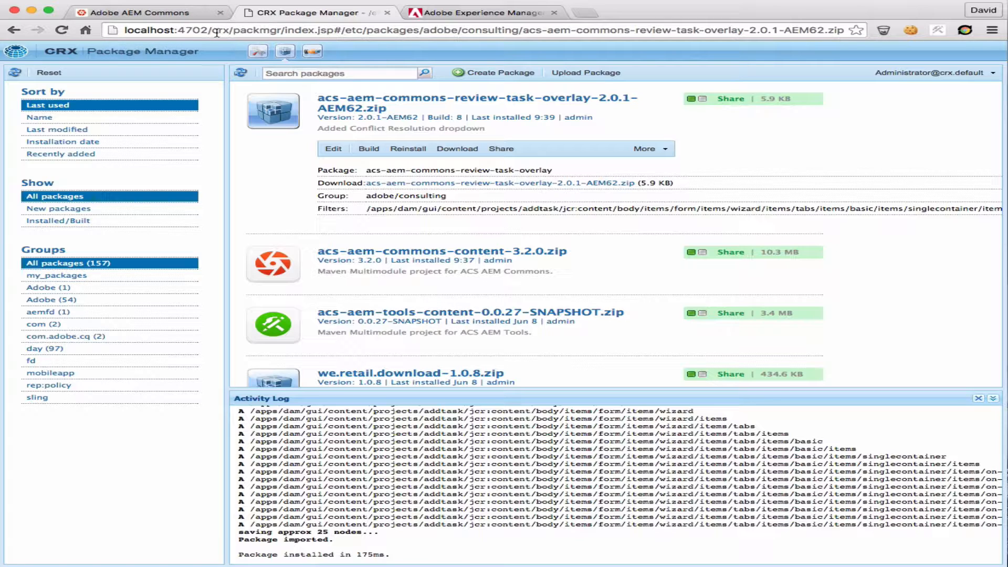
Go to the AEM start page at localhost:4702 and open the Geometrixx folder in Assets
drag(212, 30, 525, 65)
key(BackSpace)
key(Return)
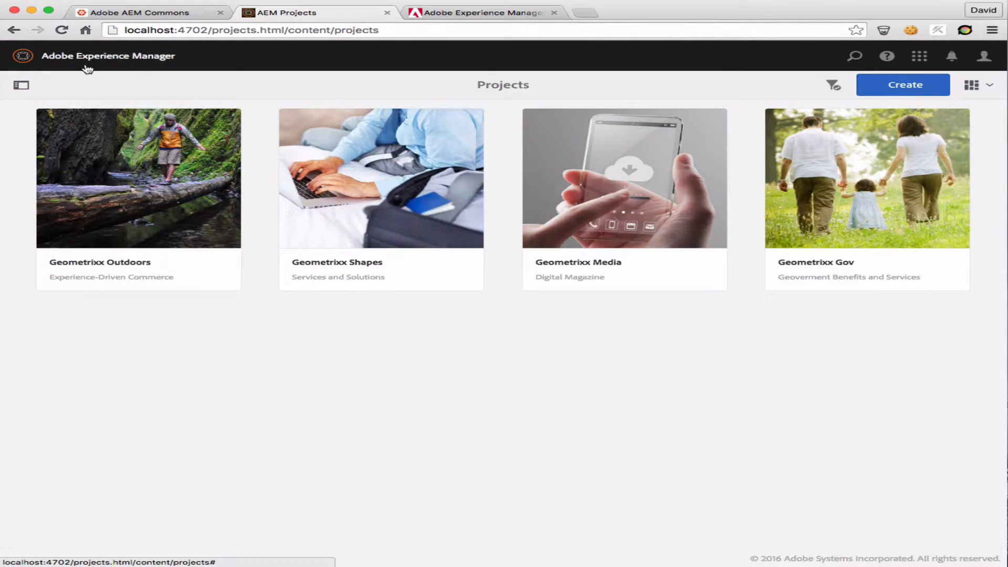
click(86, 64)
click(630, 213)
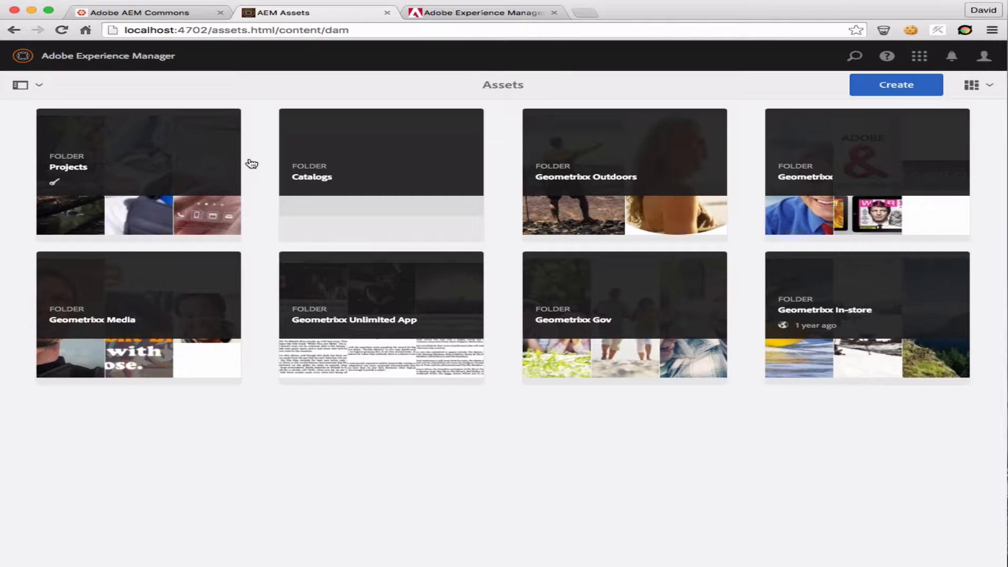
mouse_move(306, 231)
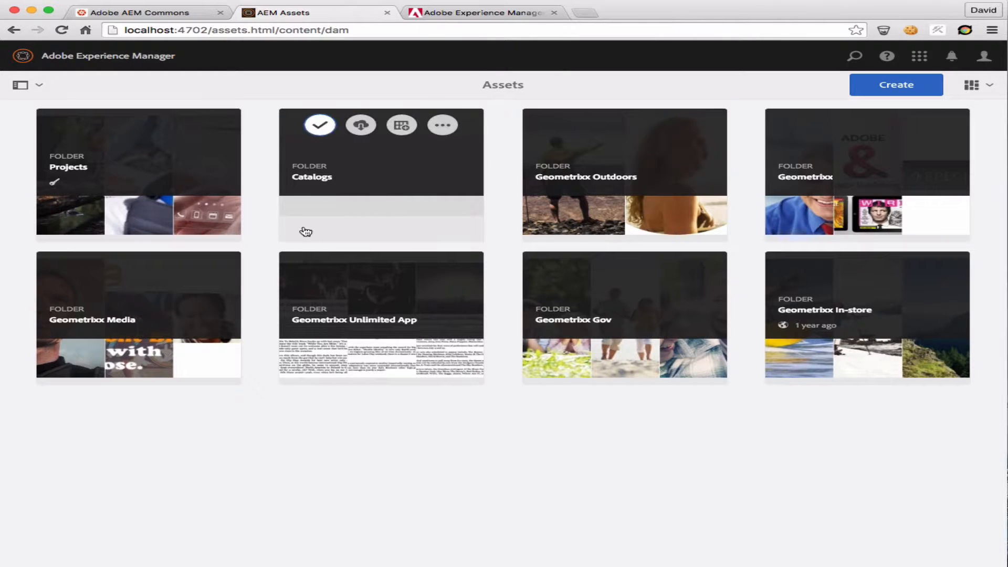
click(889, 185)
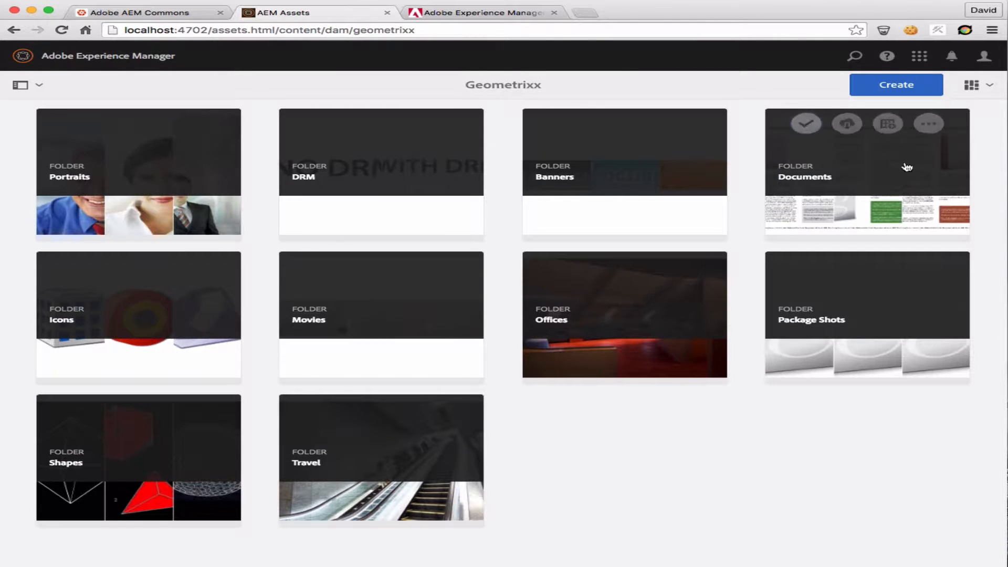
Create a folder titled "accepted" inside the Geometrixx assets folder
click(903, 85)
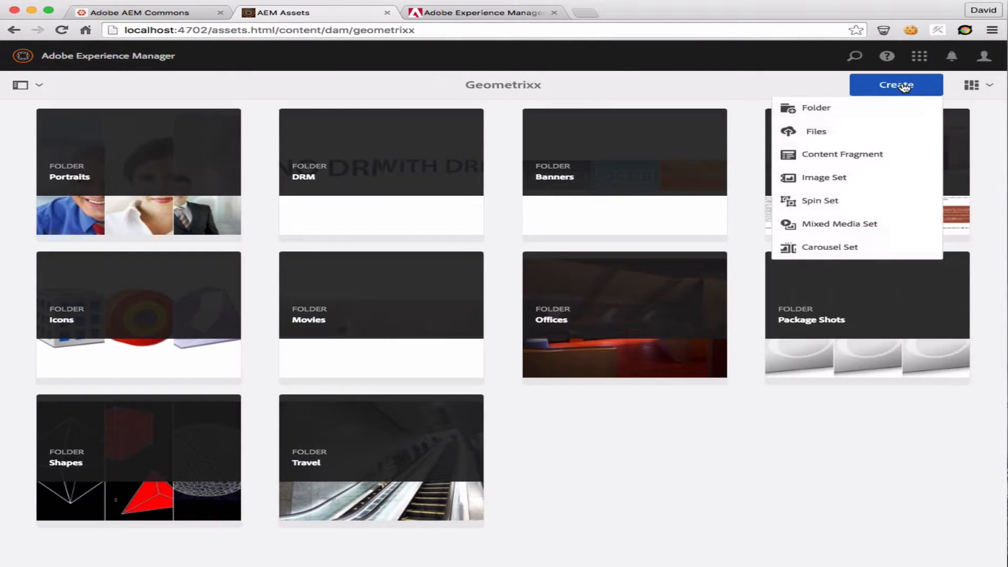
click(843, 107)
click(431, 254)
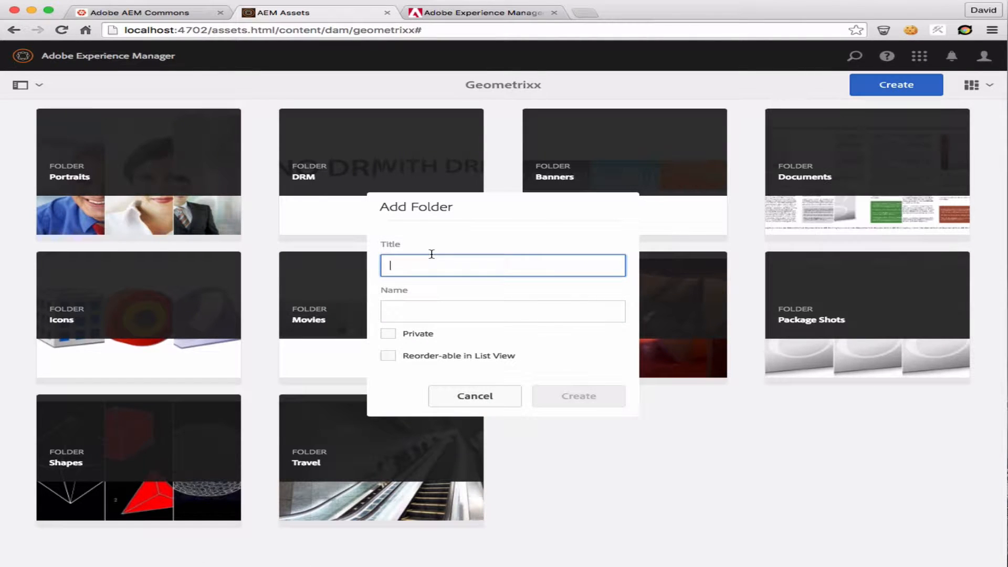
text(accepted)
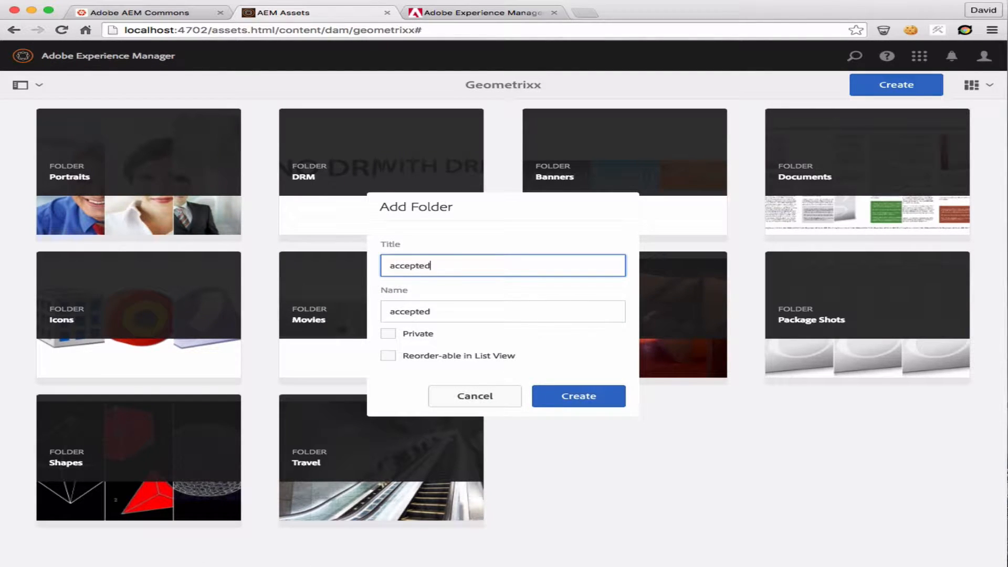
click(588, 397)
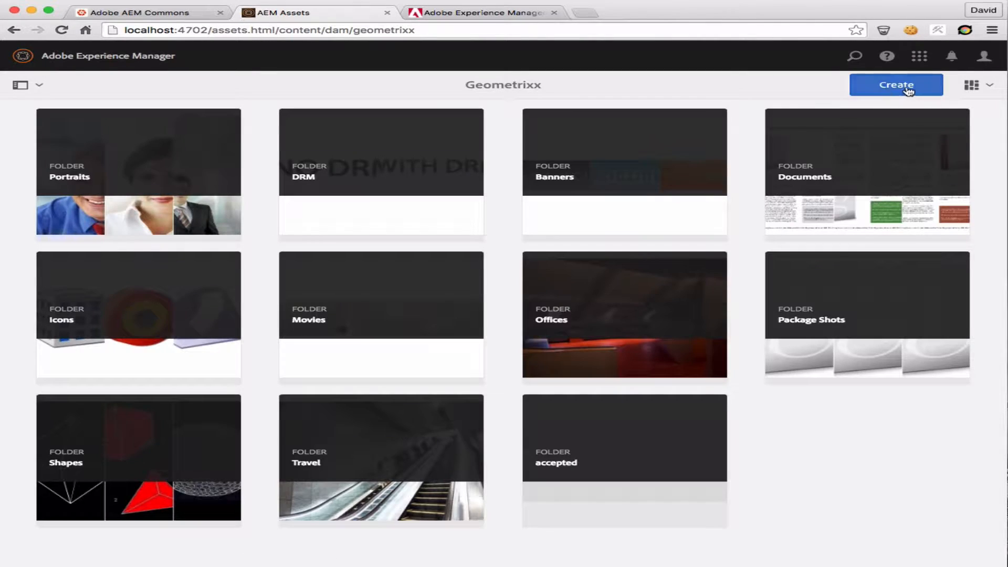
Create a second folder titled "rejected" inside the Geometrixx assets folder
click(886, 86)
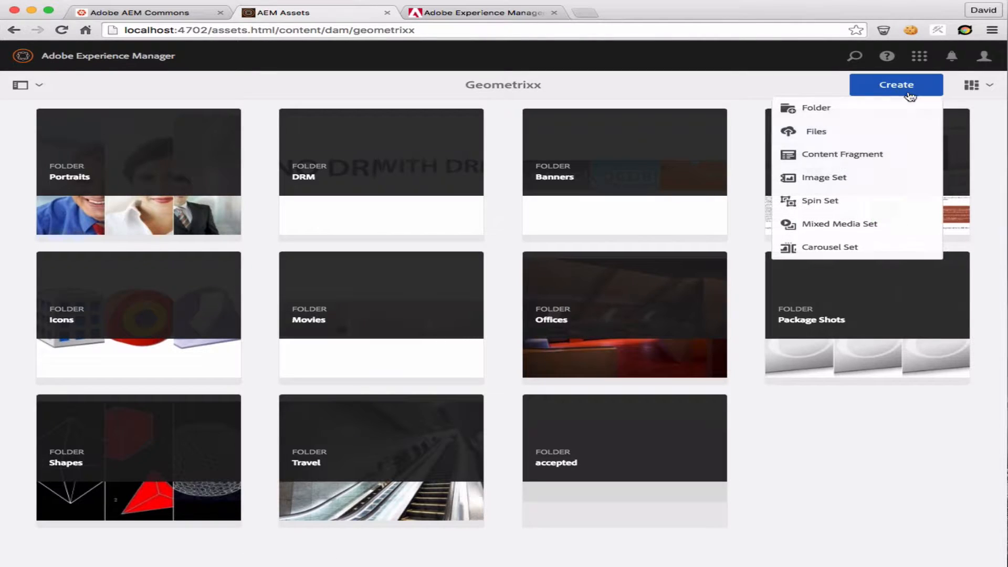
click(828, 119)
click(468, 266)
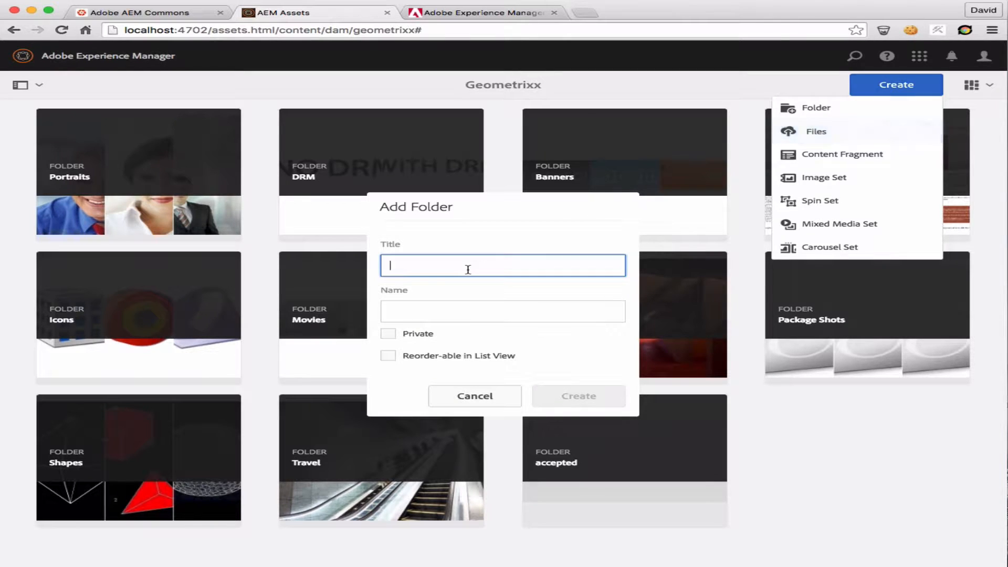
text(rejected)
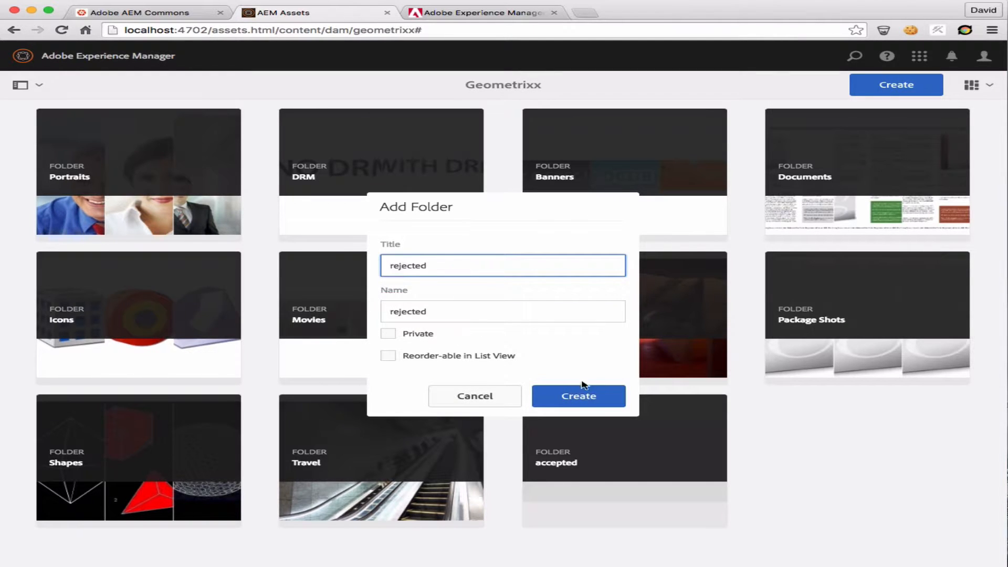
click(584, 388)
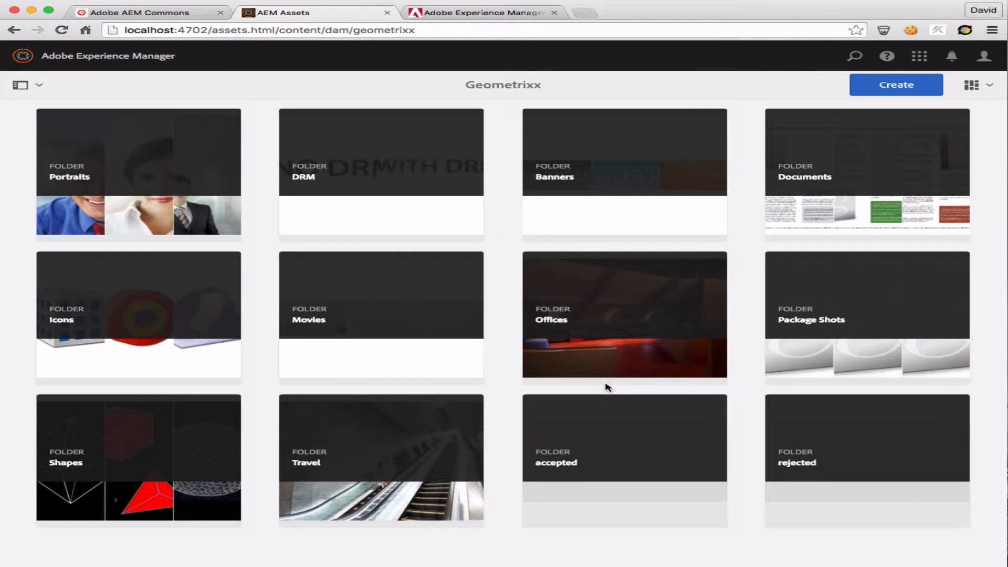
Select the Banners folder and start a new review task for it
mouse_move(595, 461)
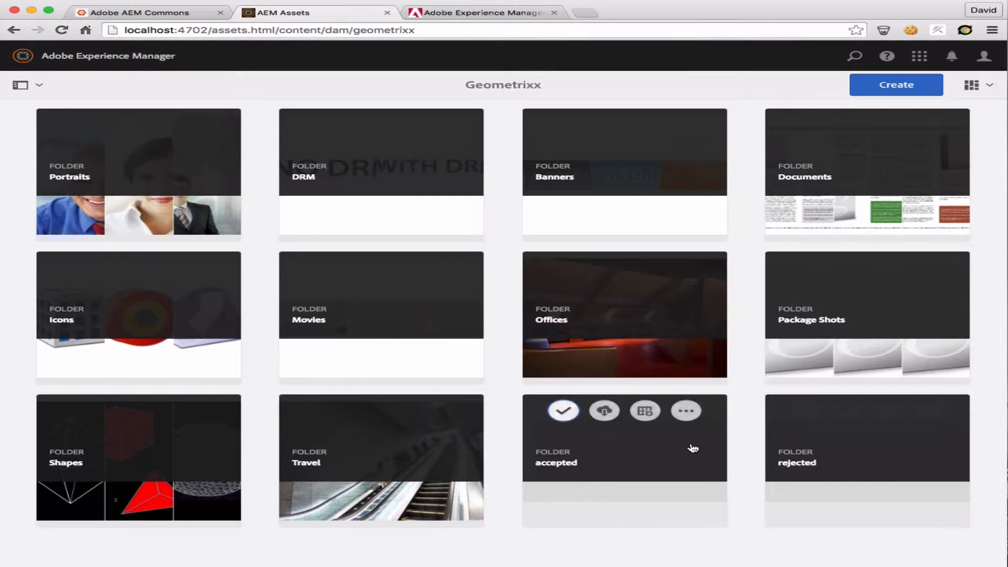
mouse_move(581, 125)
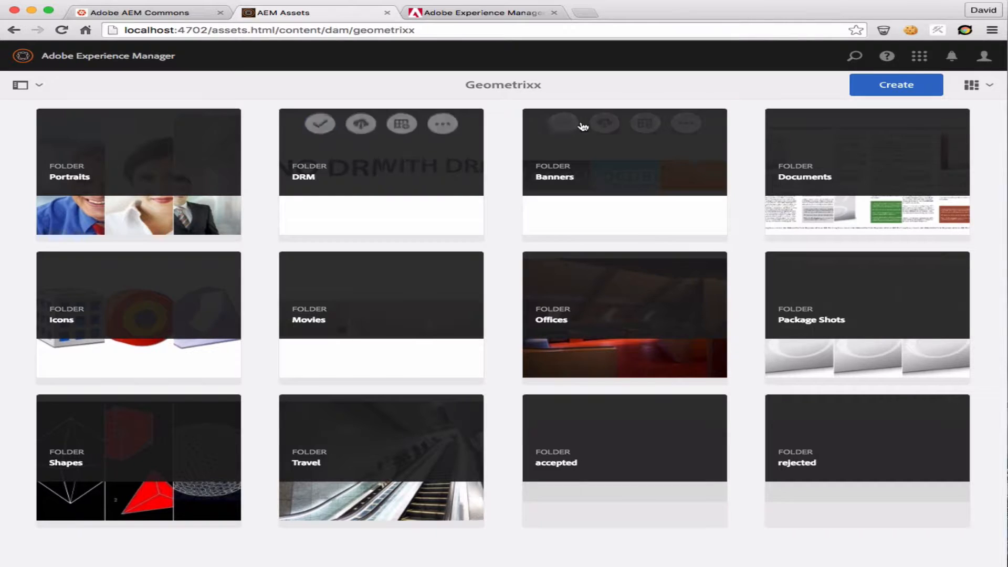
click(564, 125)
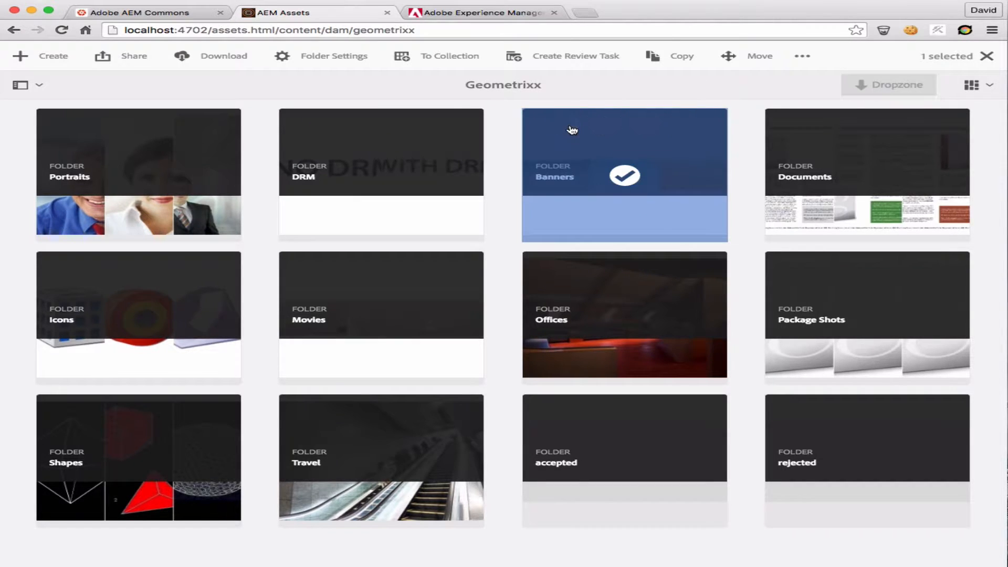
click(554, 54)
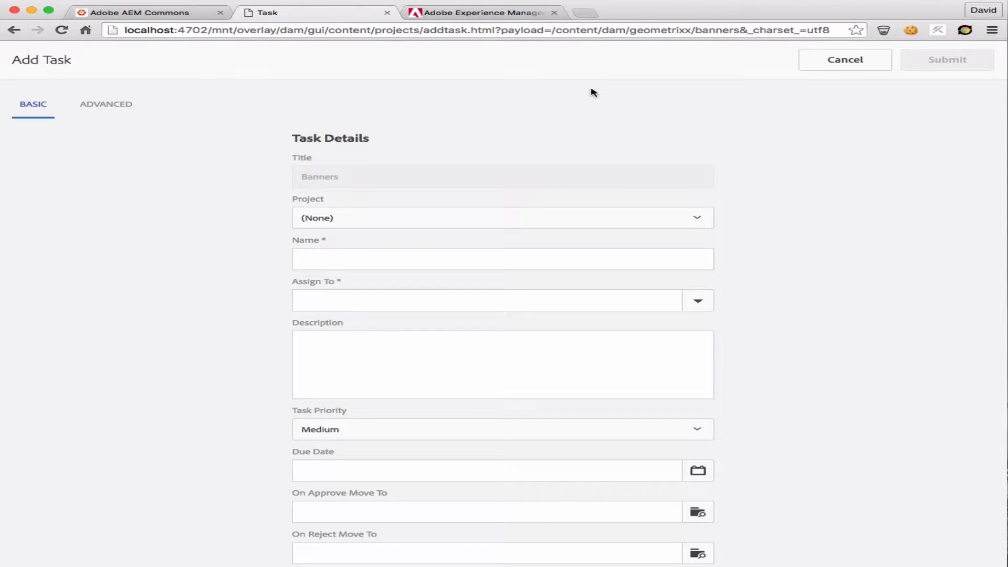
scroll(420, 226, down, 2)
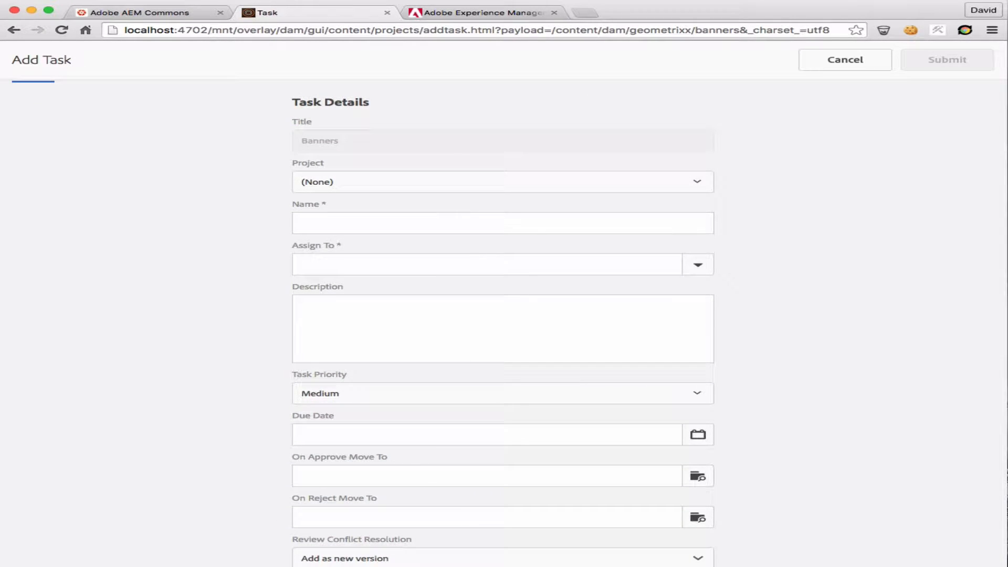
Keep the project set to (None), name the task "Review Task Demo" and assign it to administrators
click(357, 185)
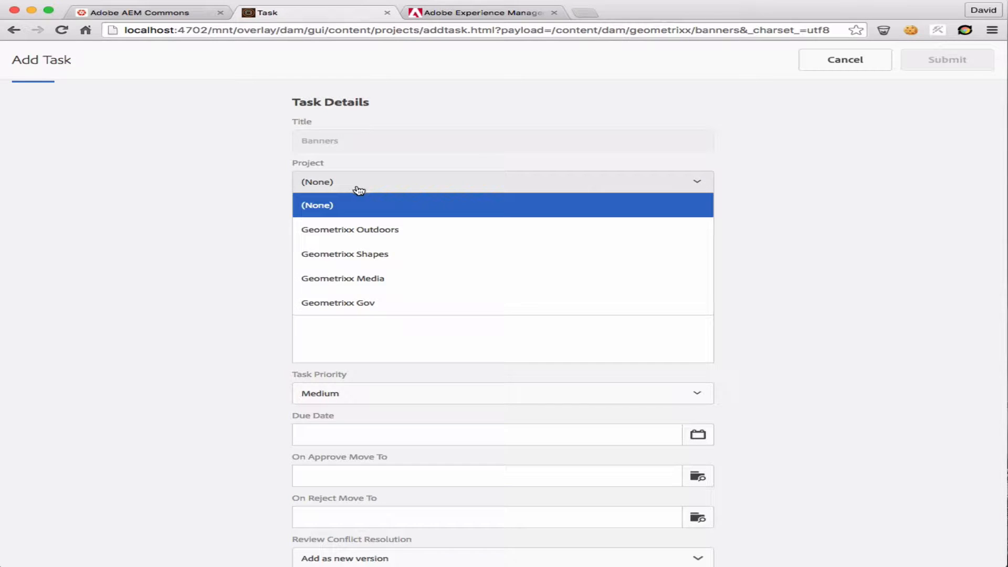
click(420, 172)
click(352, 223)
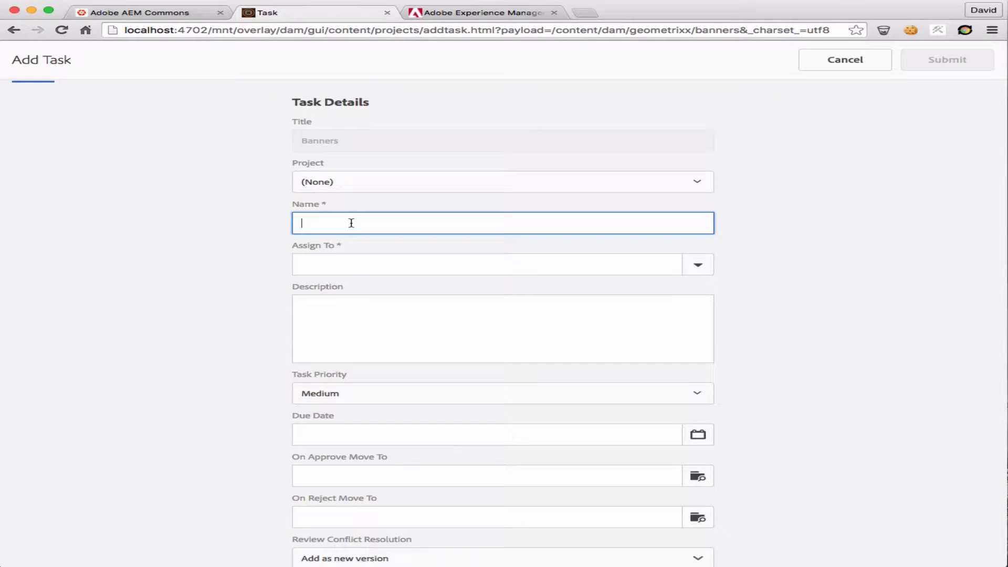
text(Review Task Demo)
key(Tab)
text(admin)
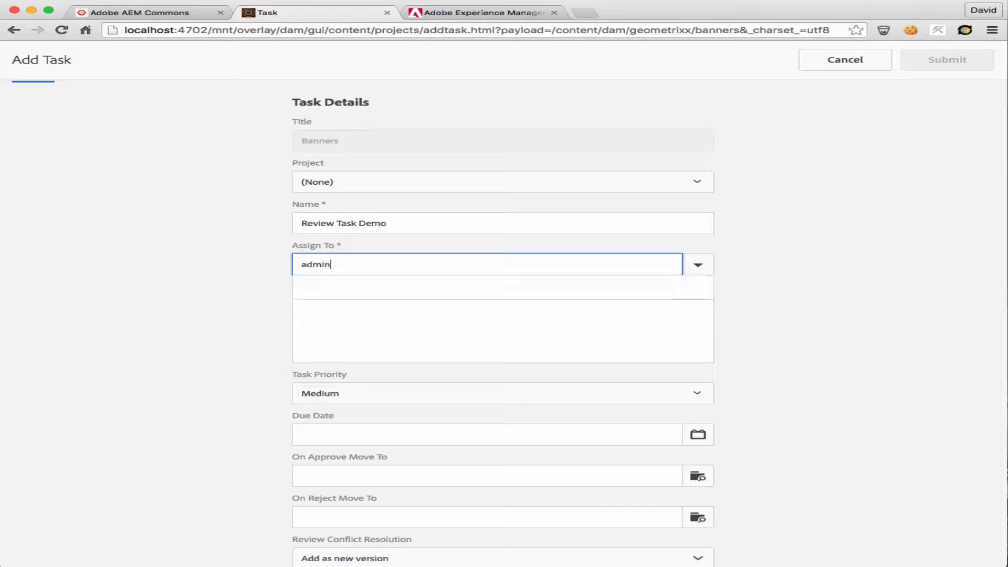
click(387, 288)
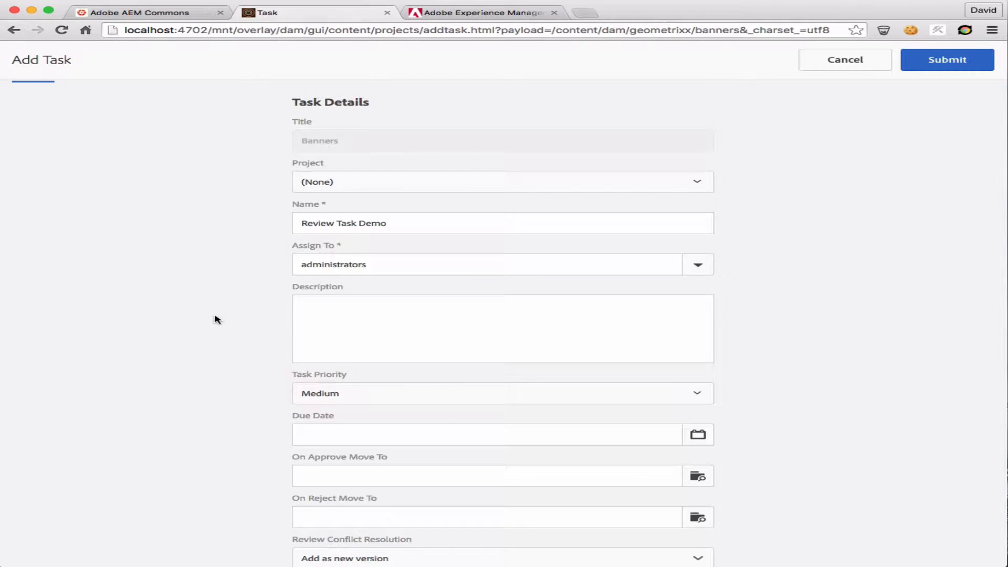
Set the On Approve Move To path to /content/dam/geometrixx/accepted
scroll(215, 321, down, 1)
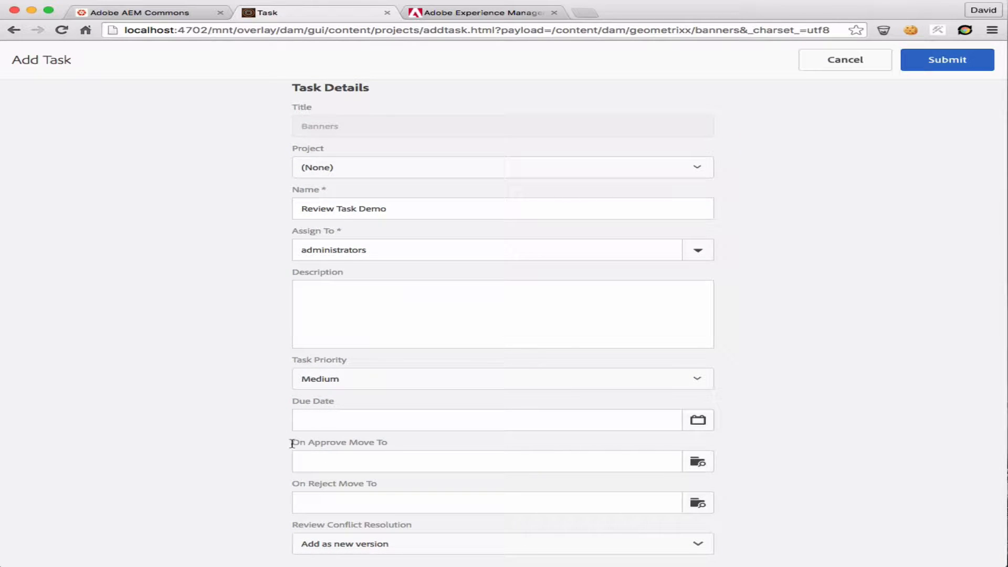
drag(293, 443, 365, 511)
click(247, 476)
click(706, 460)
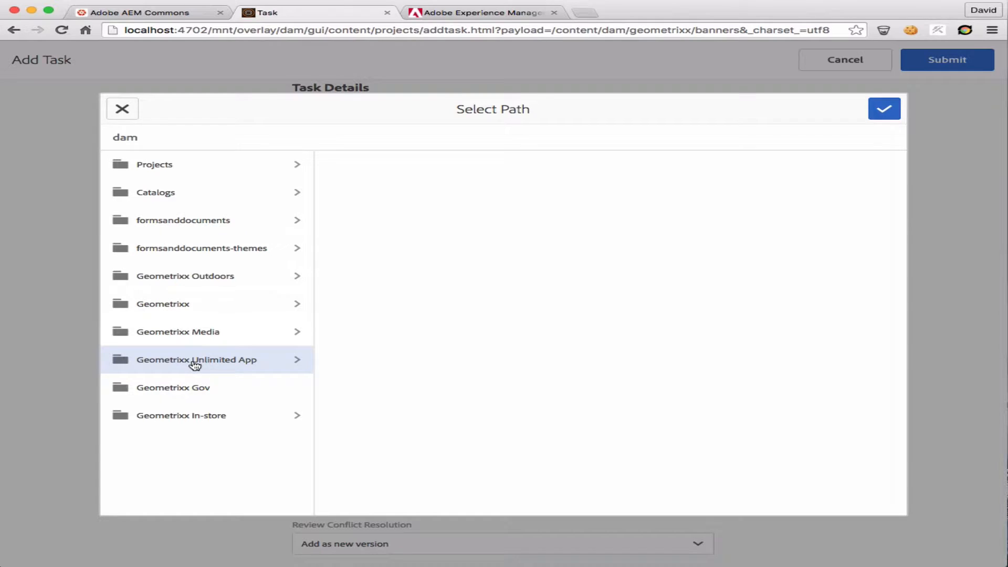
click(237, 303)
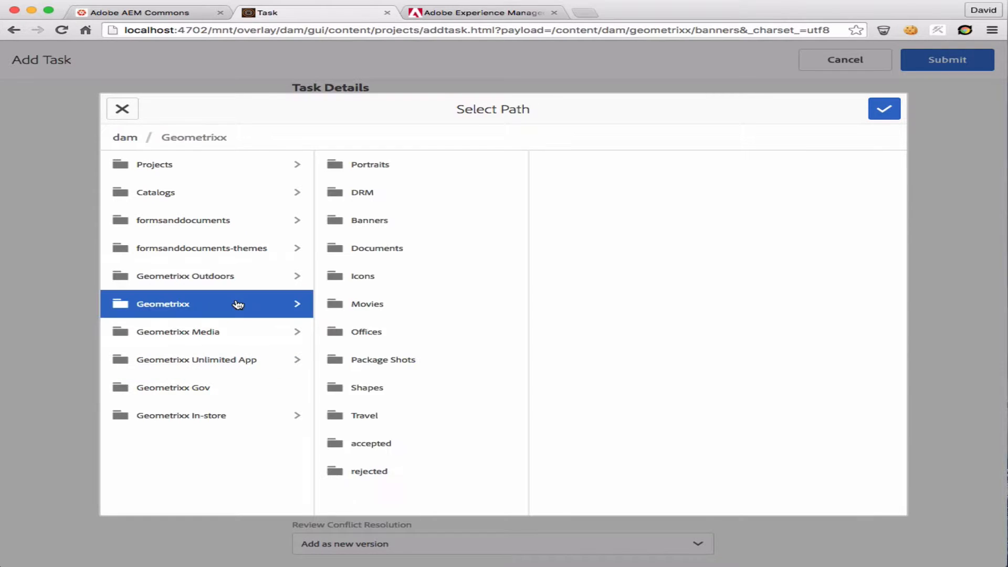
click(381, 444)
click(885, 108)
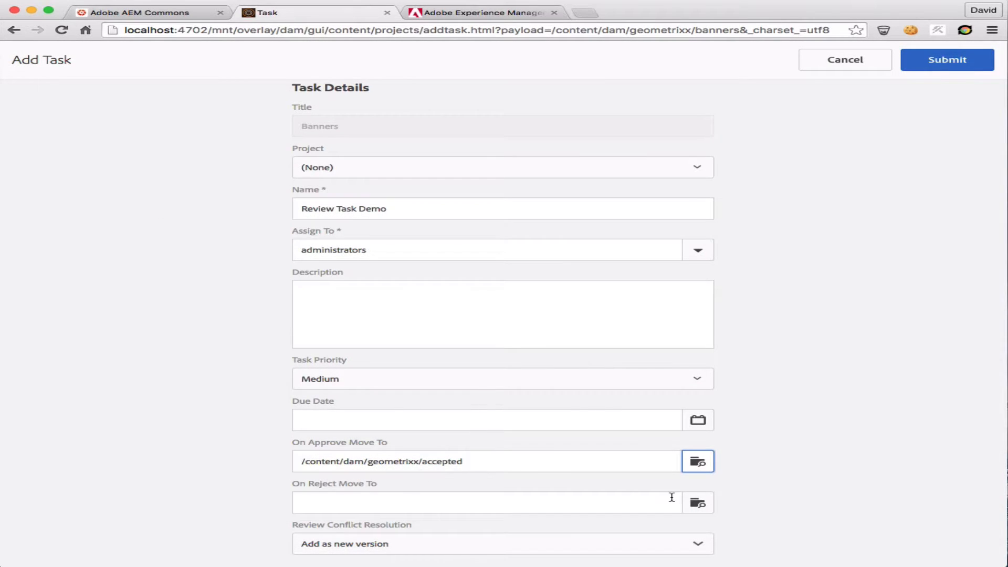
Set the On Reject Move To path to /content/dam/geometrixx/rejected
click(708, 506)
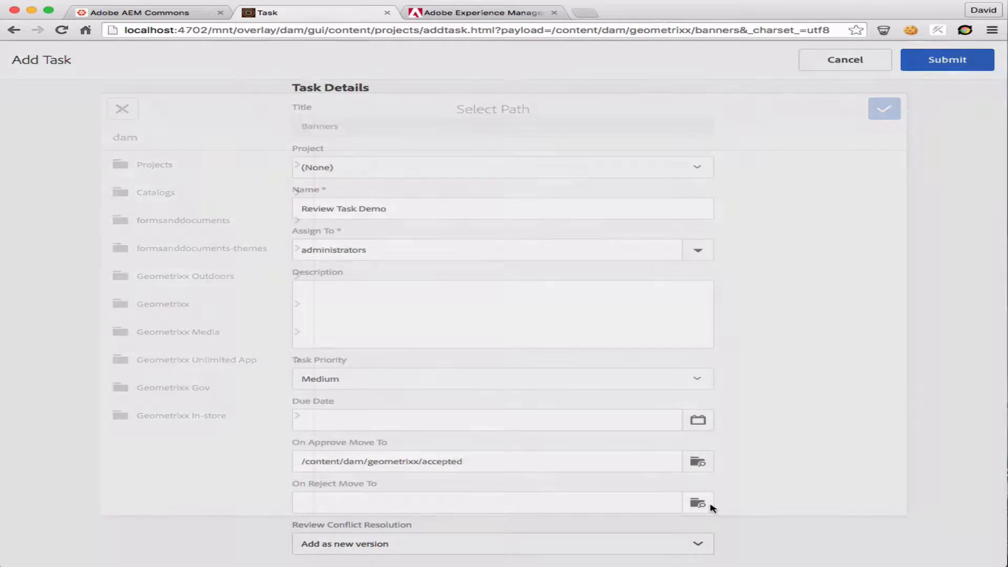
click(273, 314)
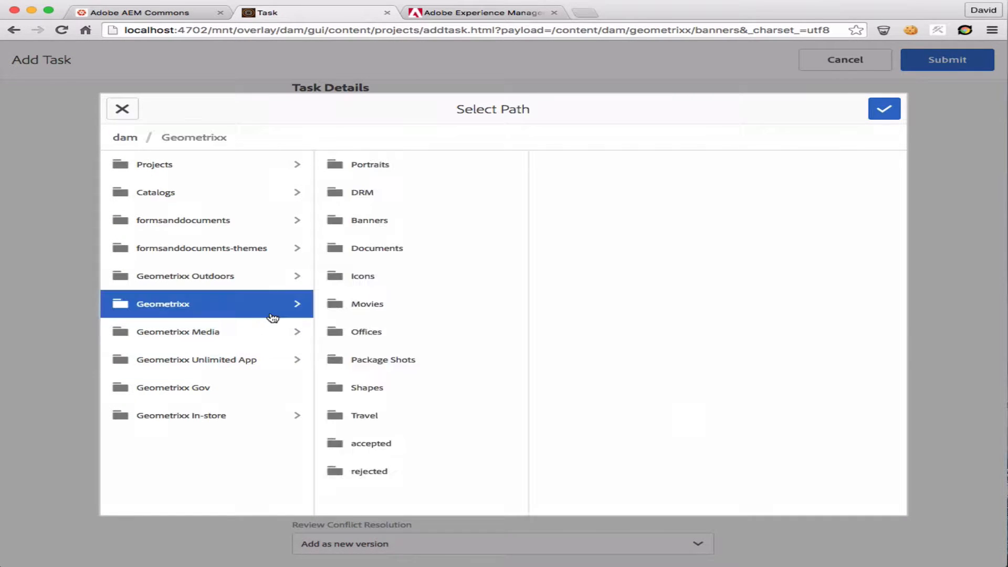
click(412, 479)
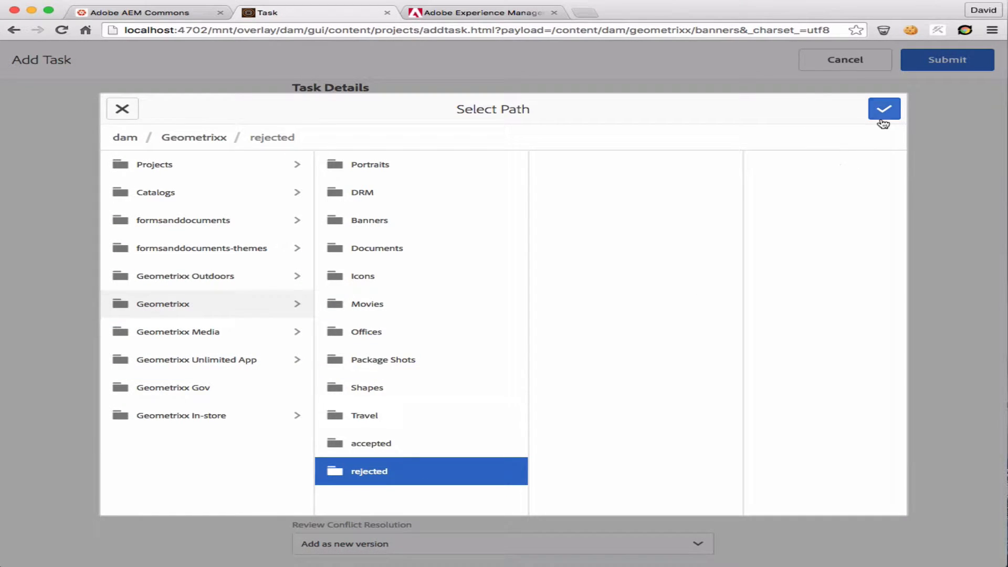
click(885, 117)
Look through the Review Conflict Resolution options and keep "Add as new version"
click(560, 547)
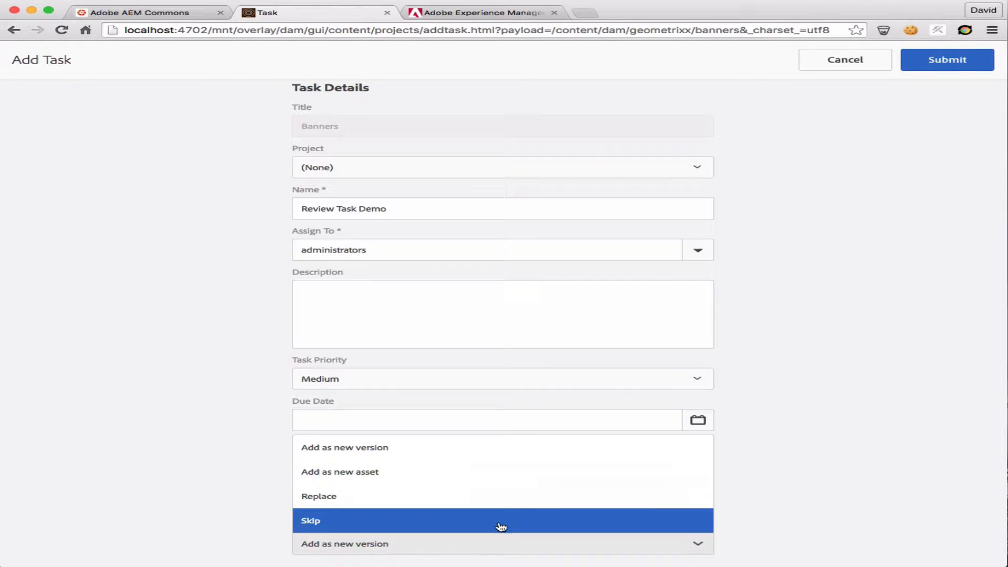
click(235, 496)
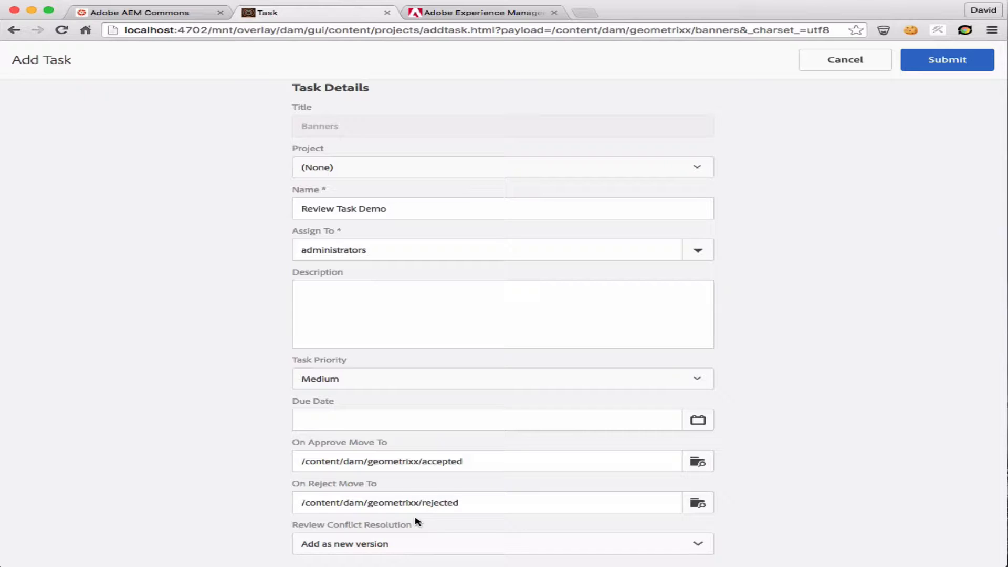
click(380, 545)
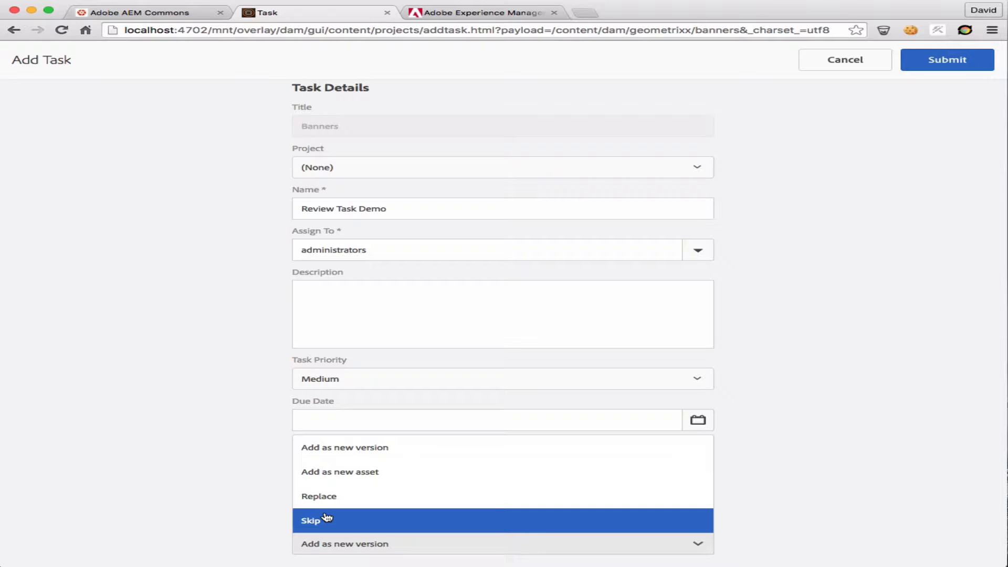
click(402, 460)
click(932, 458)
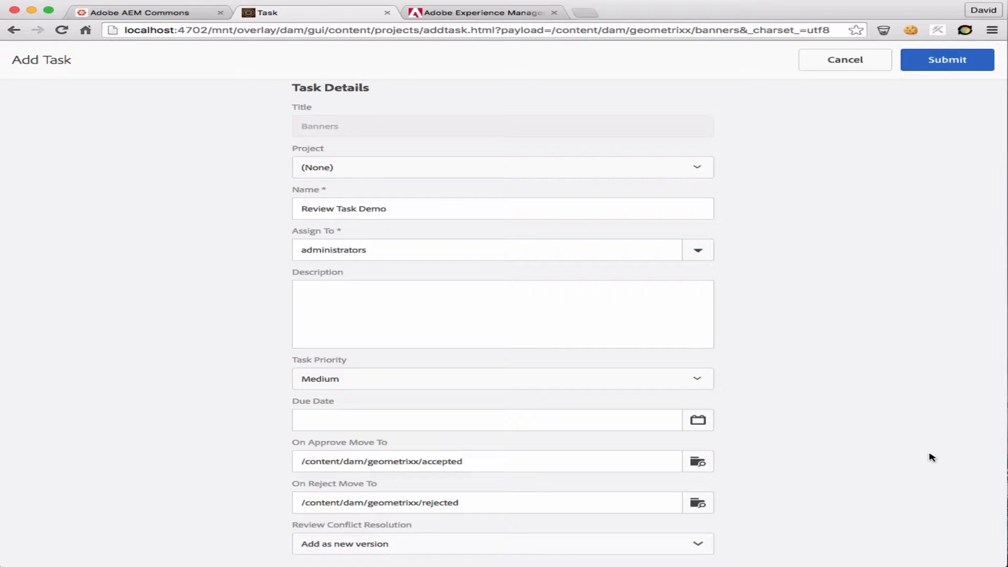
Submit the Banners review task and dismiss the confirmation
scroll(870, 248, up, 2)
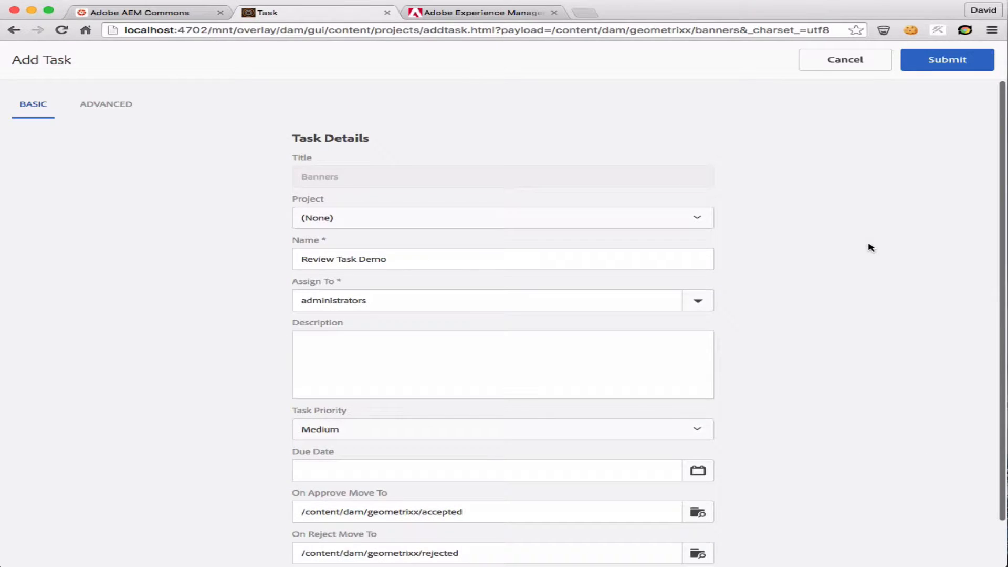
click(944, 73)
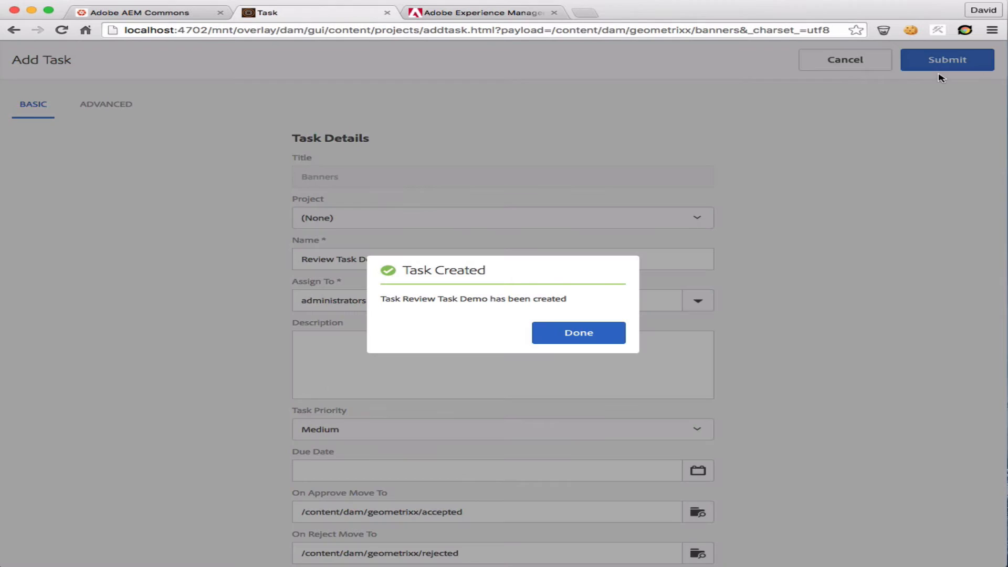
click(582, 339)
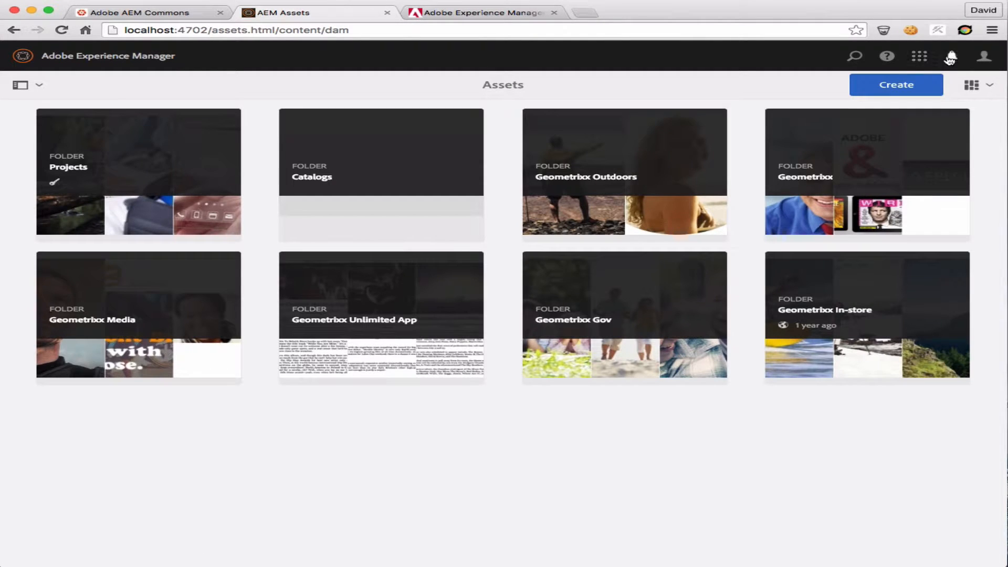
Open the Review Task Demo item from the notifications inbox and start reviewing its Banners assets
click(951, 56)
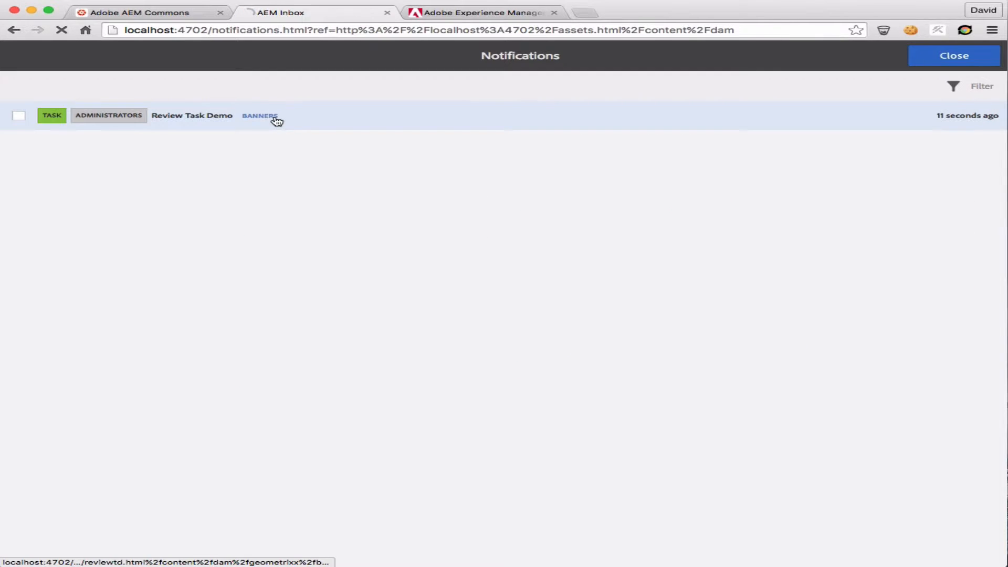
click(274, 118)
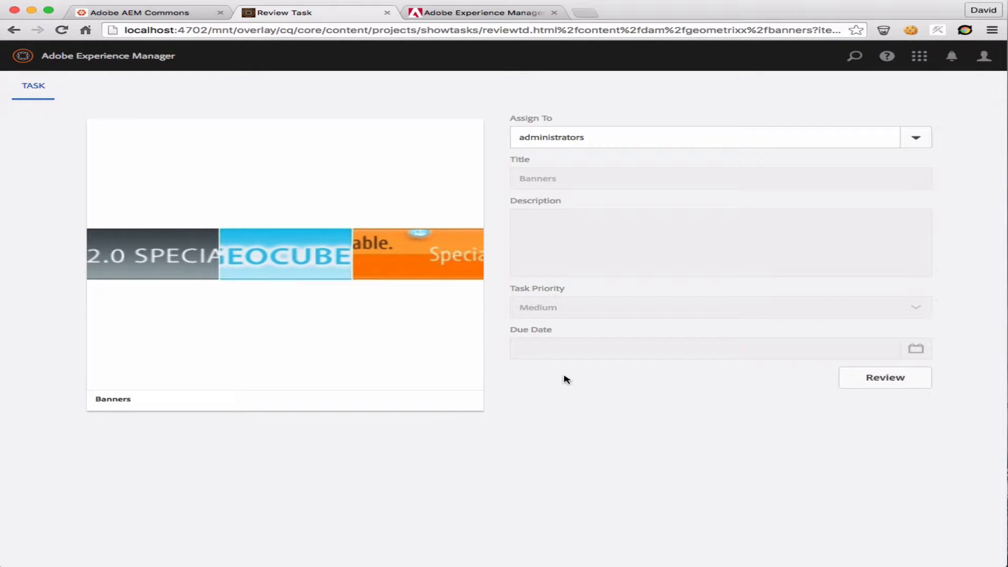
click(865, 383)
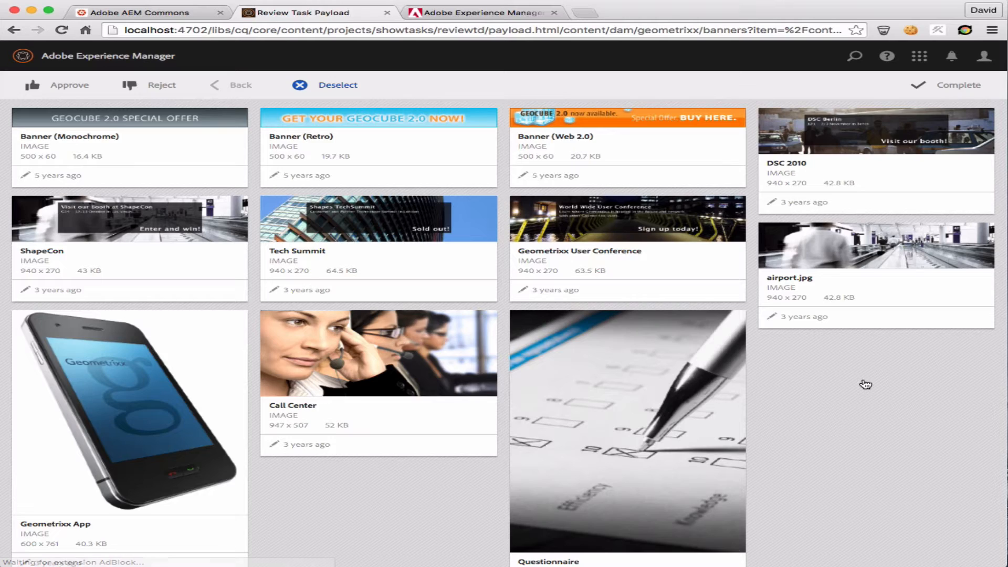
Reject the Banner (Monochrome), Banner (Retro) and Banner (Web 2.0) images
scroll(866, 384, down, 2)
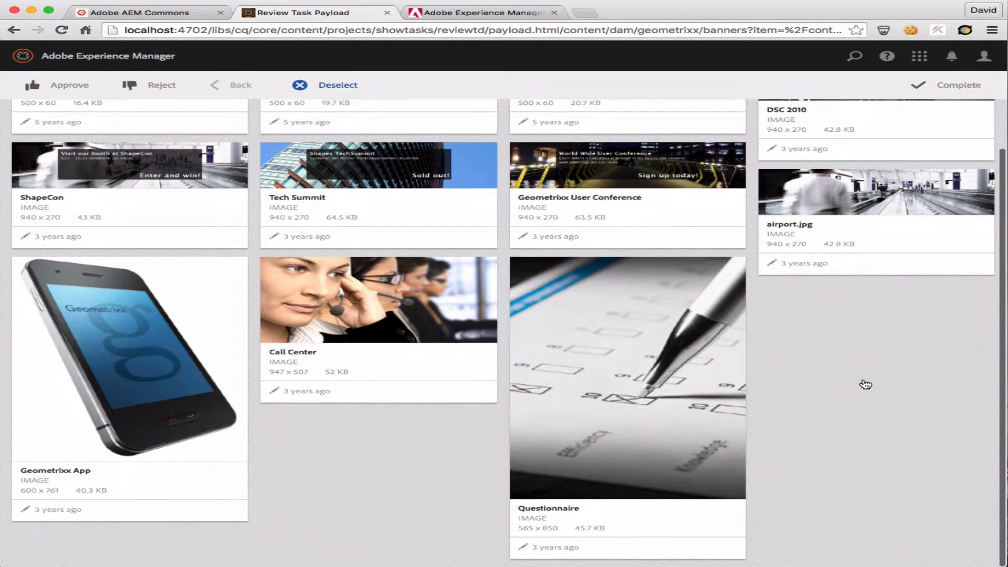
scroll(865, 385, up, 2)
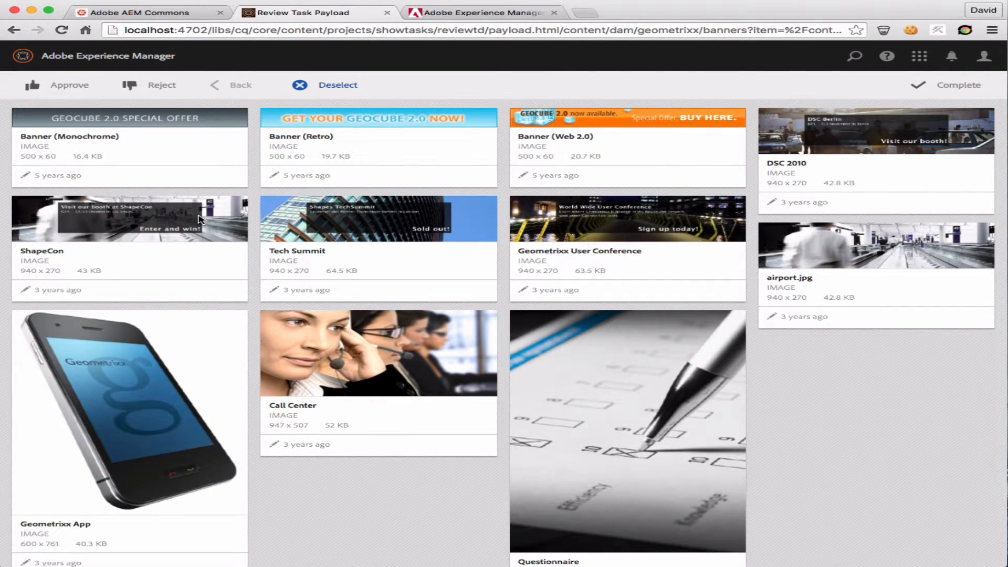
click(90, 135)
click(404, 143)
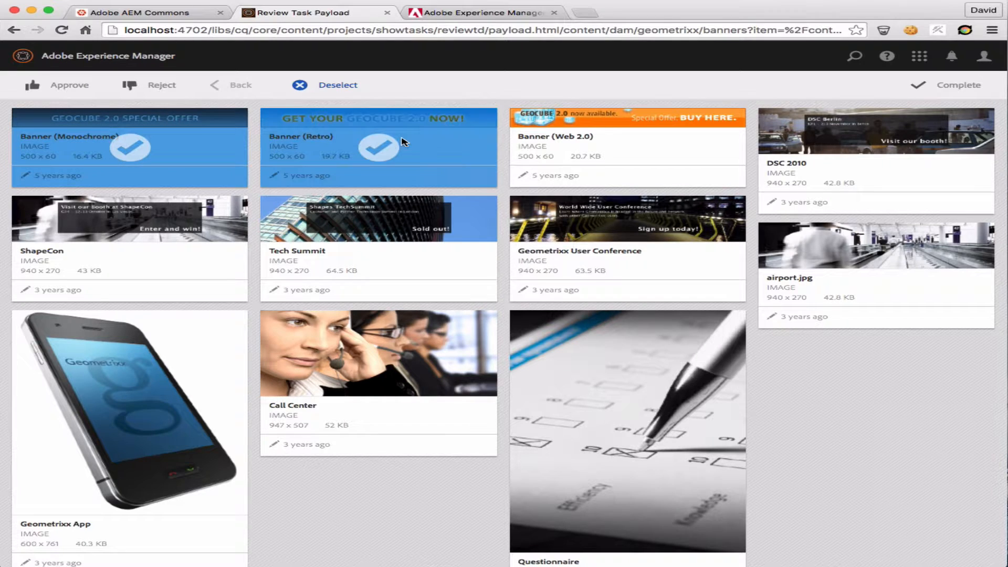
click(559, 134)
click(153, 89)
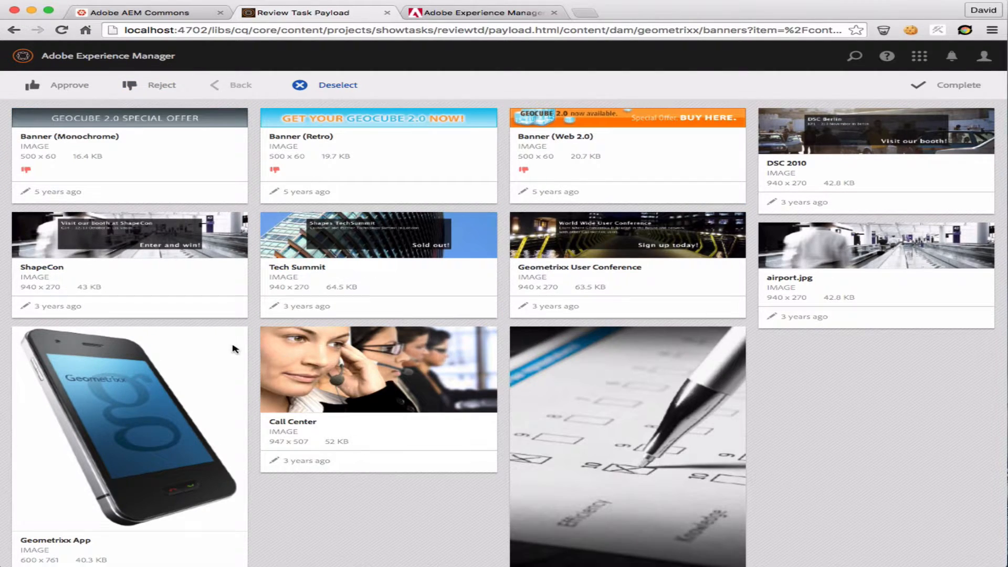
Approve the ShapeCon, Tech Summit, Geometrixx User Conference and DSC 2010 images
click(171, 269)
click(359, 255)
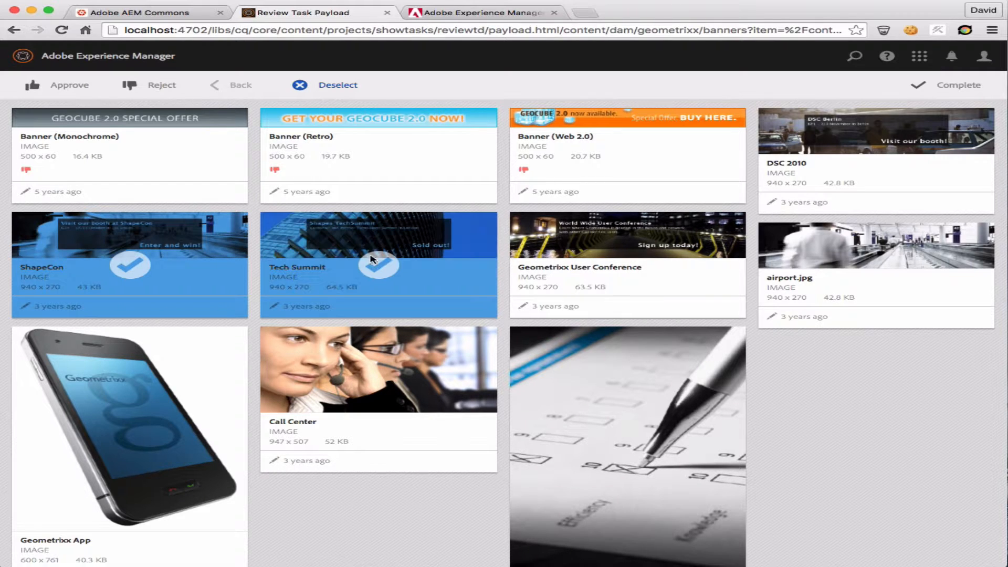
click(613, 256)
click(869, 156)
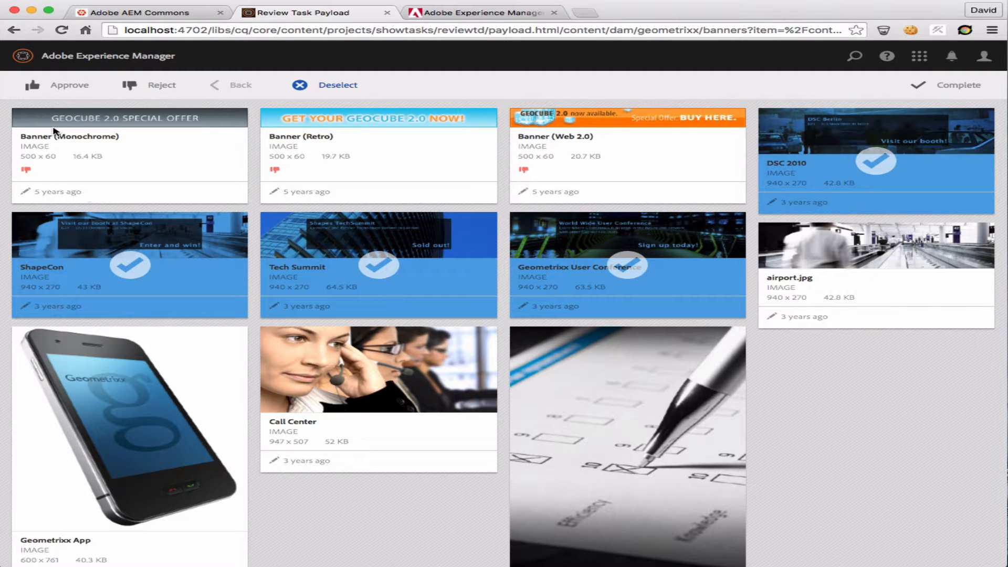
click(63, 89)
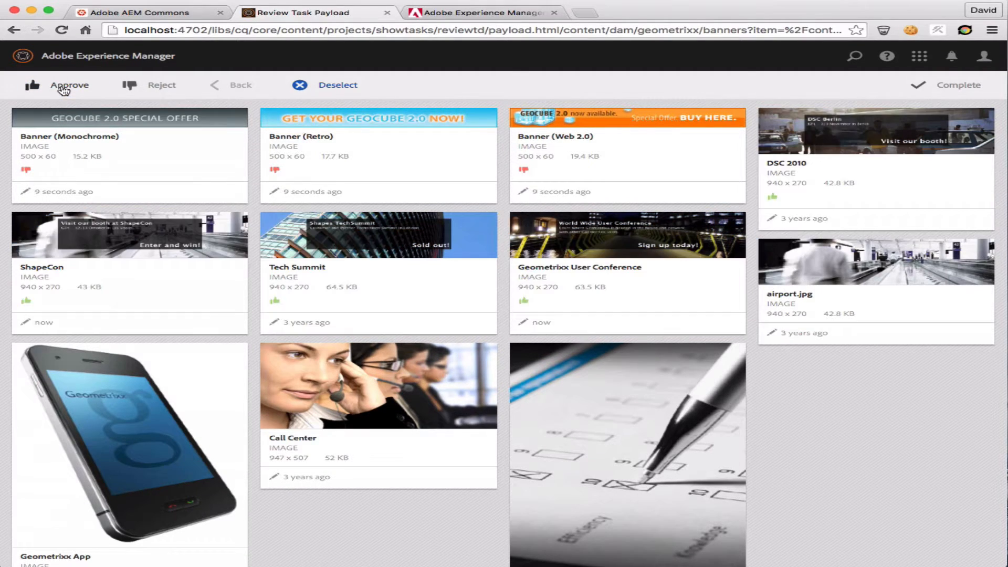
Complete the review task without a comment, leaving the other Banners assets without a decision
scroll(800, 418, down, 3)
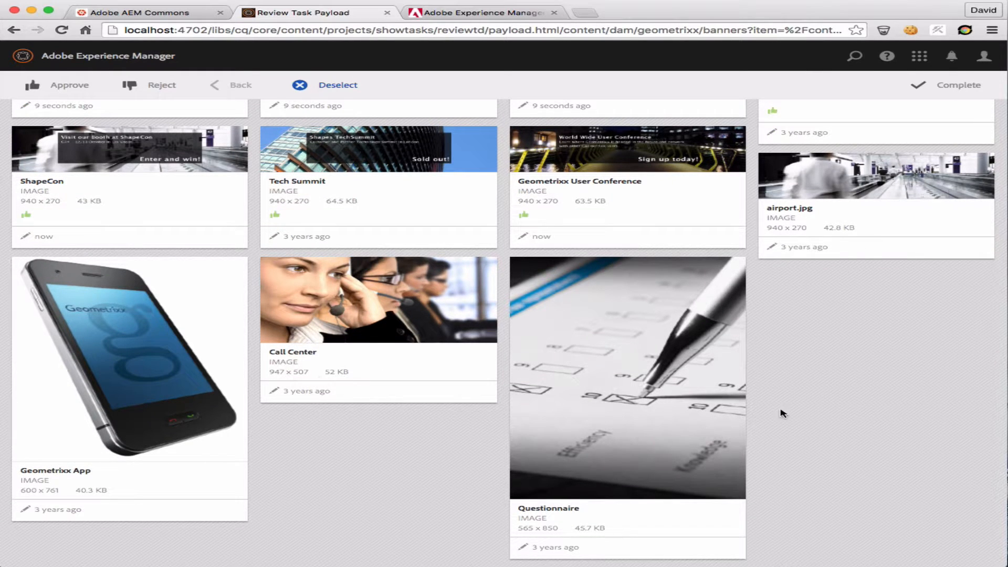
scroll(863, 365, up, 3)
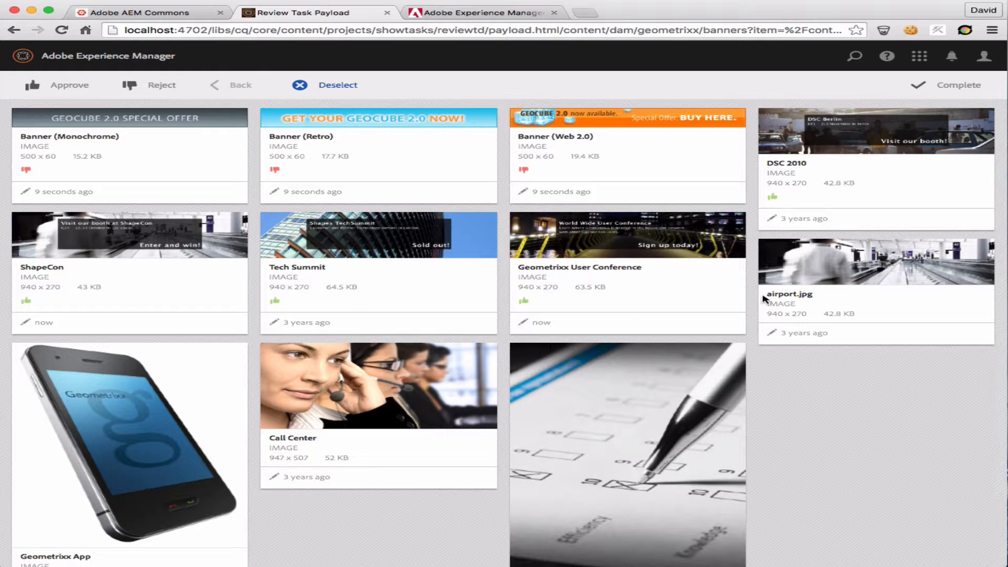
click(948, 95)
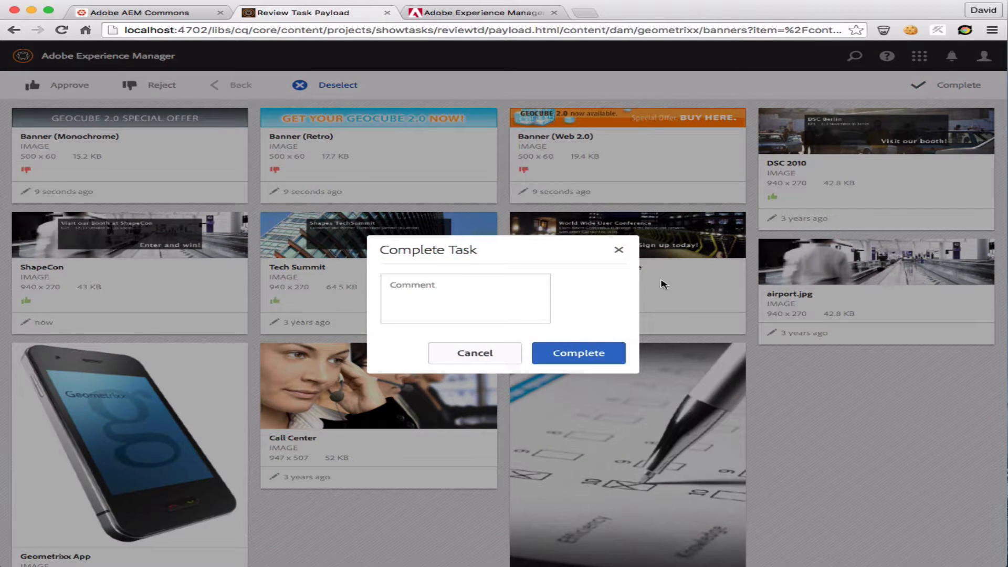
click(578, 354)
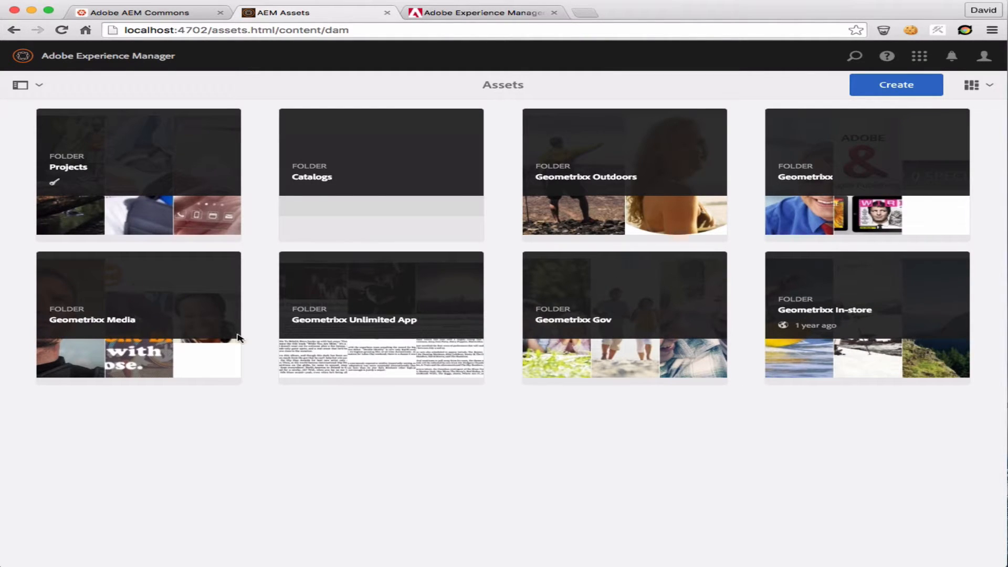
Open the accepted folder inside Geometrixx and check which approved assets were moved there
click(840, 194)
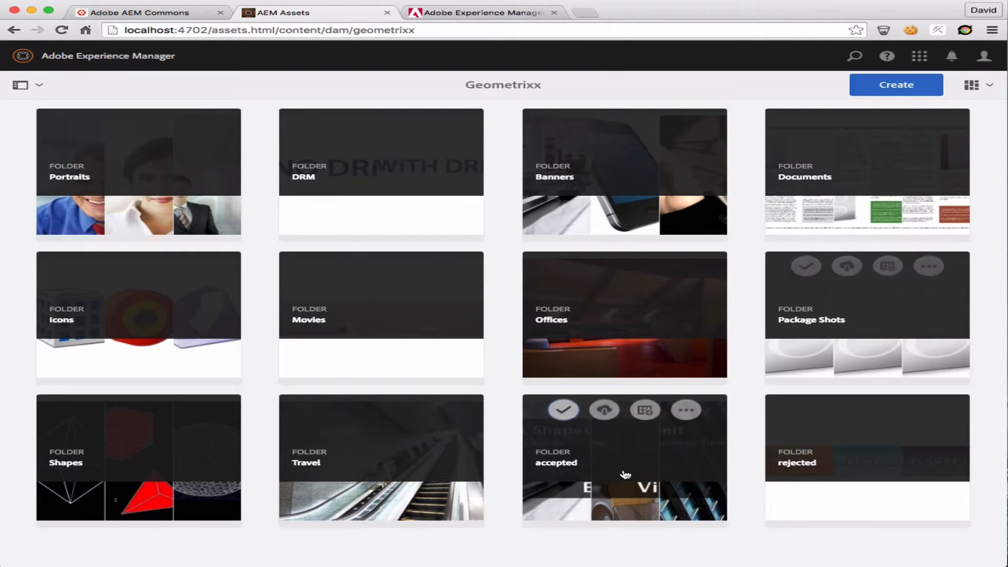
click(656, 468)
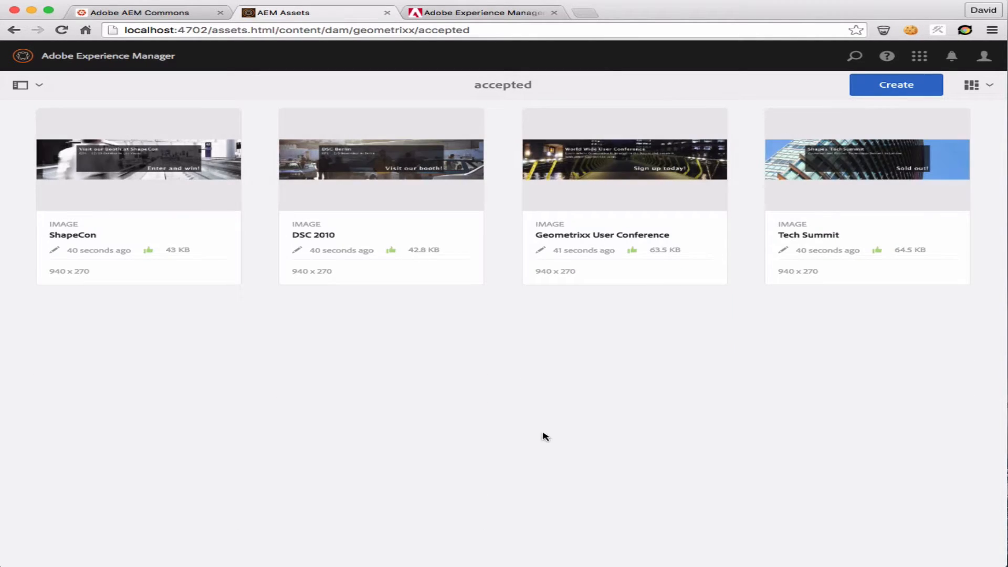
mouse_move(865, 193)
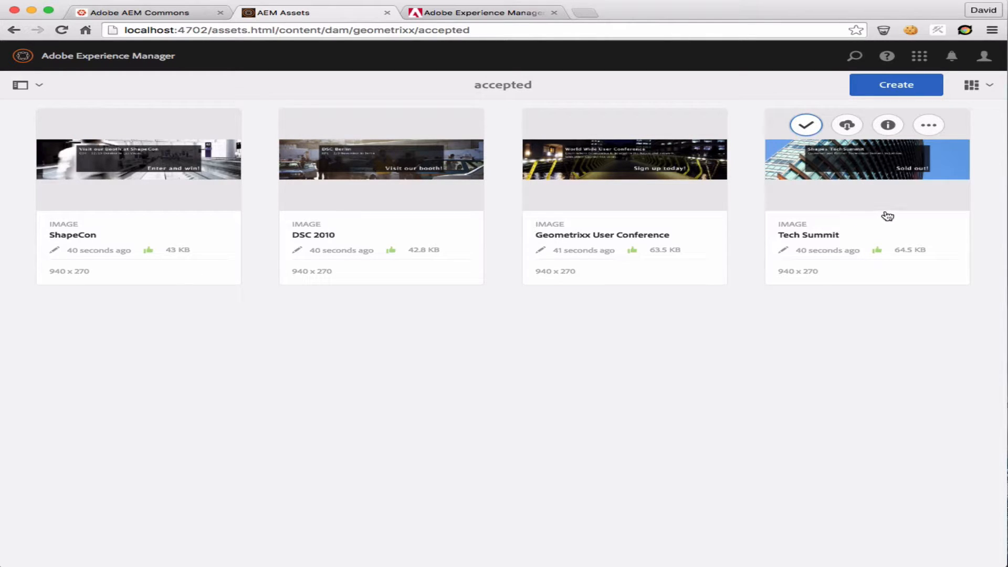
mouse_move(844, 268)
mouse_move(162, 153)
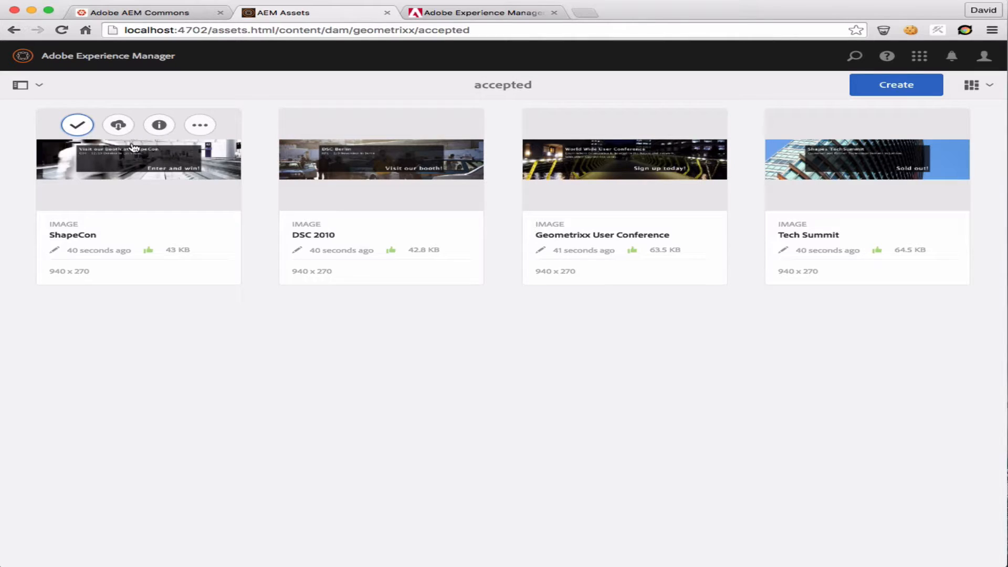
right_click(7, 90)
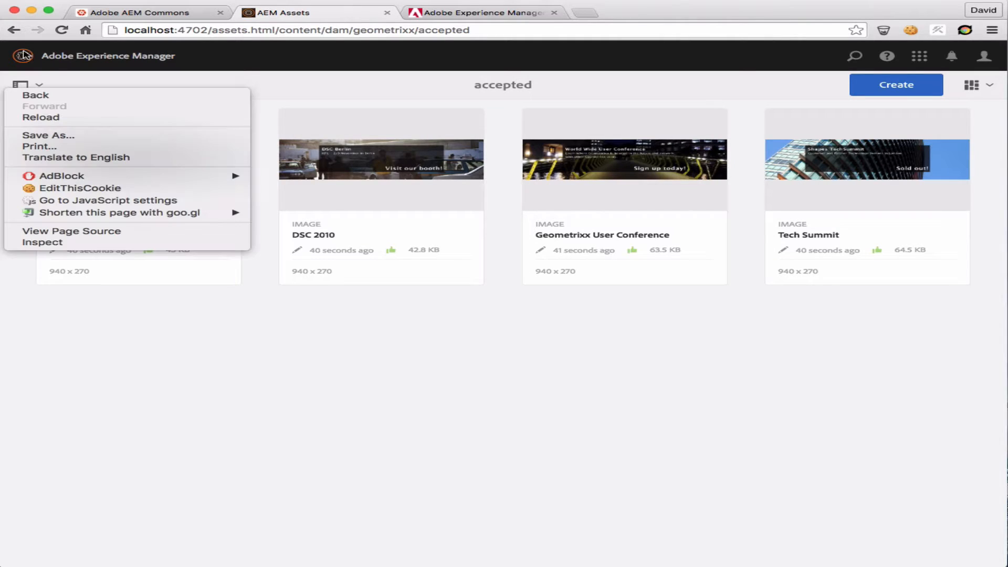
click(193, 362)
Go back up to Geometrixx and open the rejected folder to check its moved assets
click(507, 95)
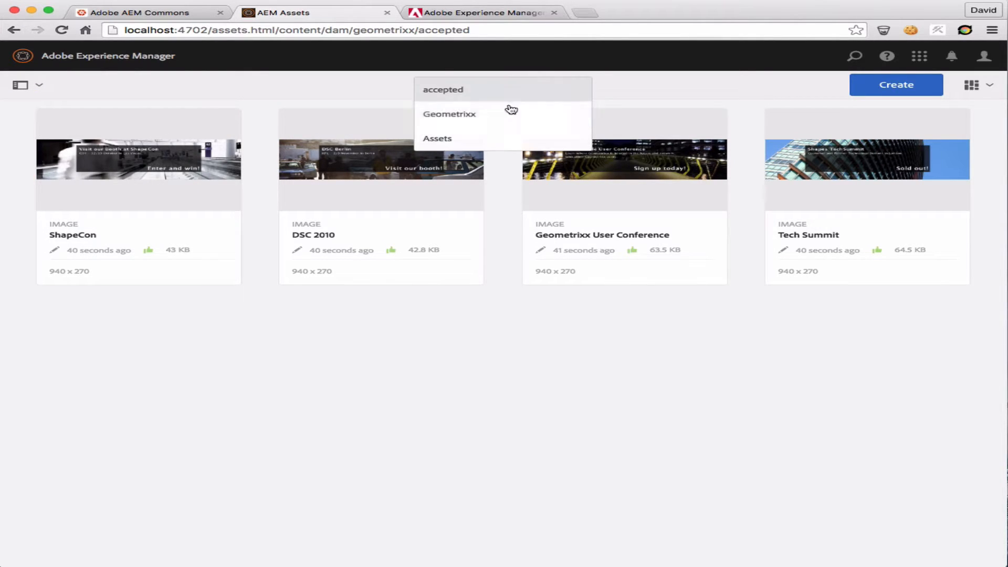
click(486, 113)
click(867, 490)
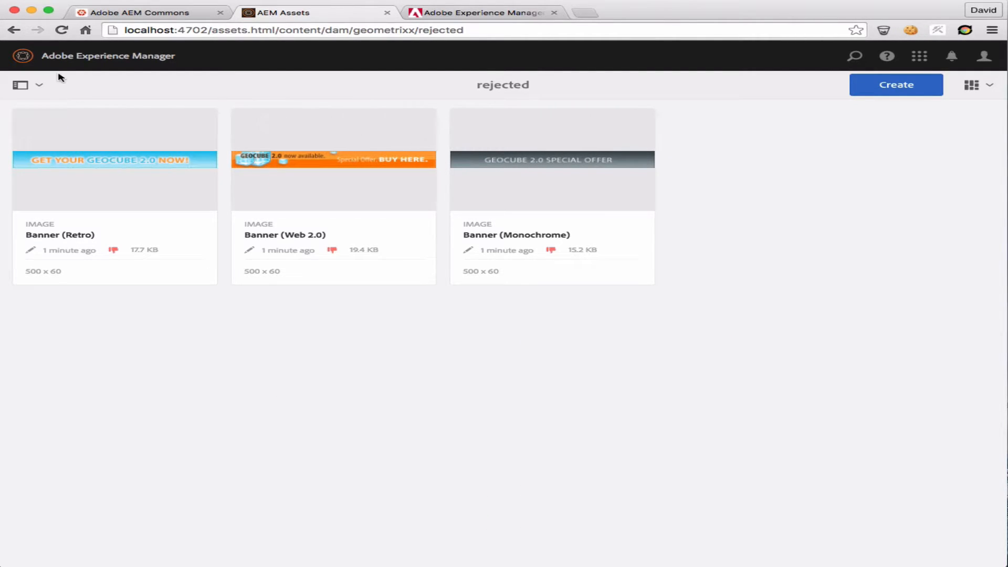
Open the Tech Summit asset in the accepted folder of Geometrixx and copy its file name, techsummit.jpg, from the address
click(491, 95)
click(495, 113)
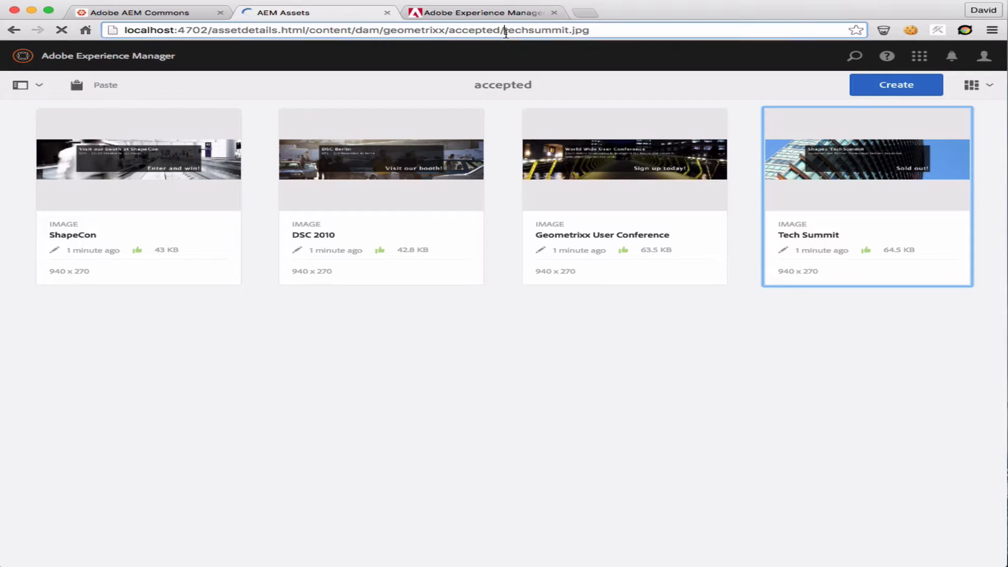
drag(503, 33, 715, 34)
key(super+c)
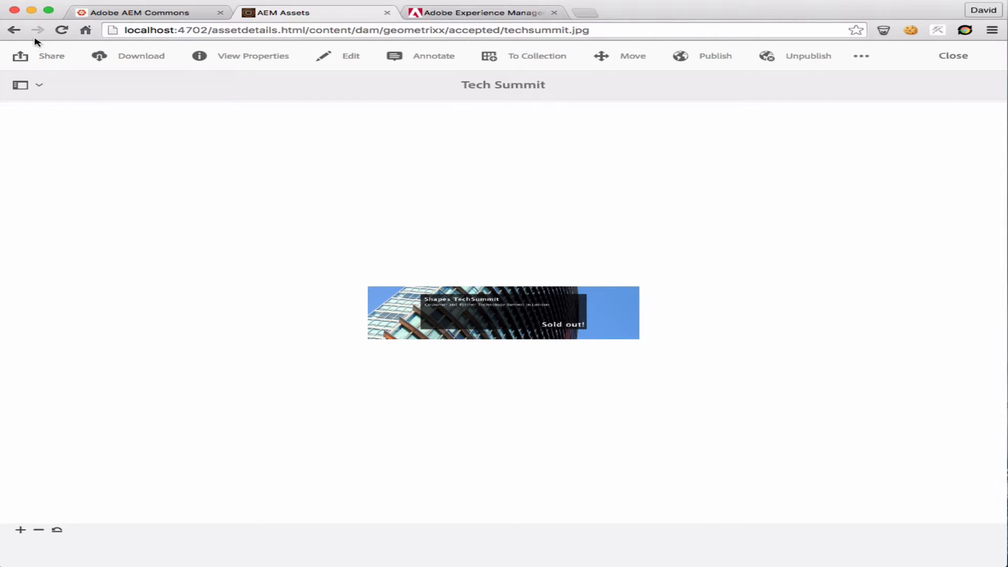
click(13, 30)
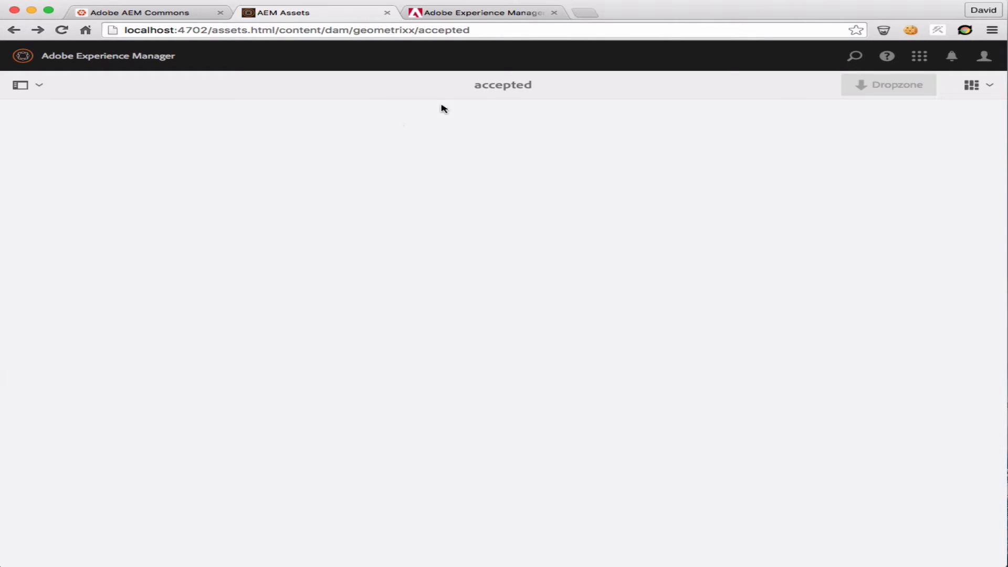
Start moving the Call Center image from the Geometrixx Banners folder and rename it with the copied name techsummit.jpg
click(494, 90)
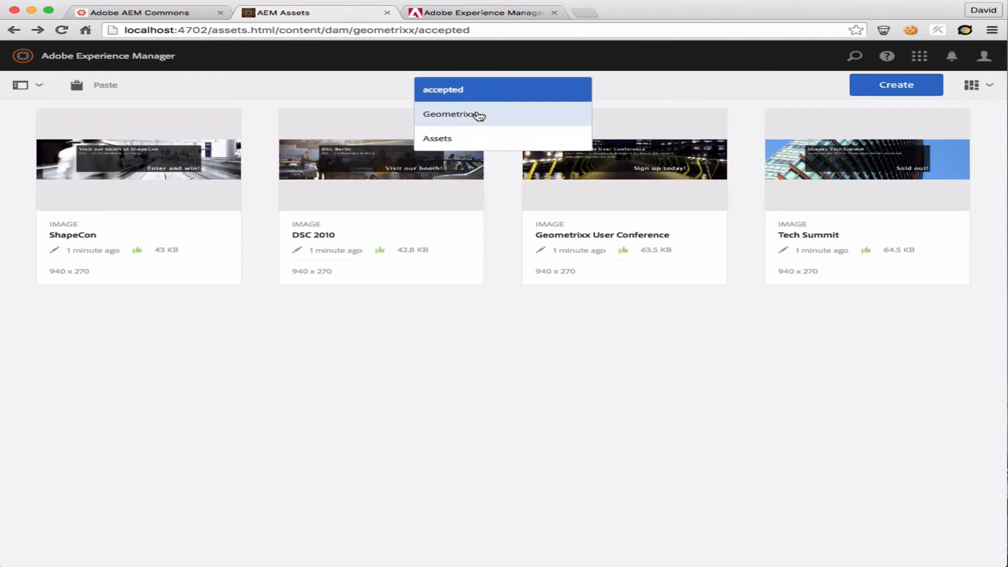
click(480, 114)
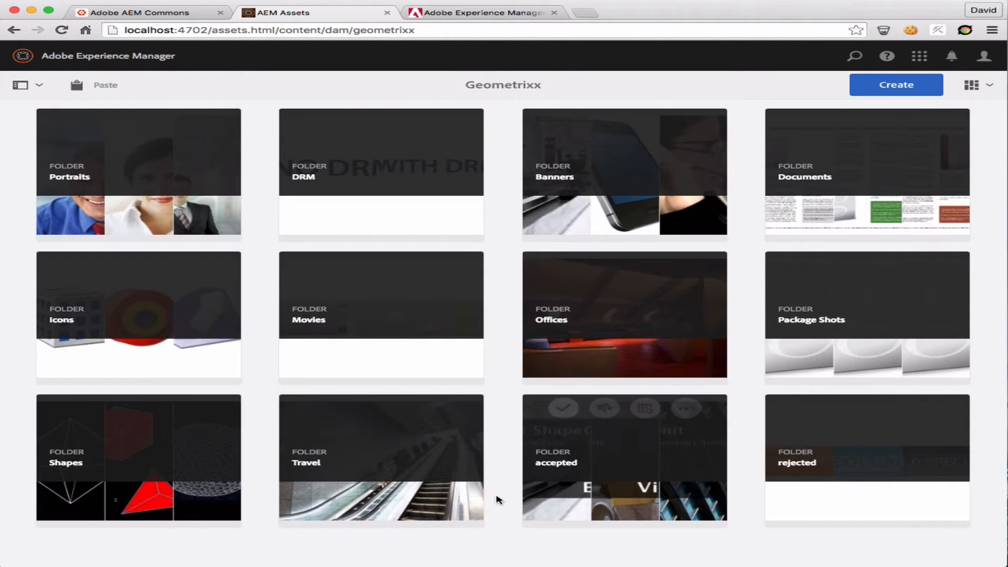
click(678, 135)
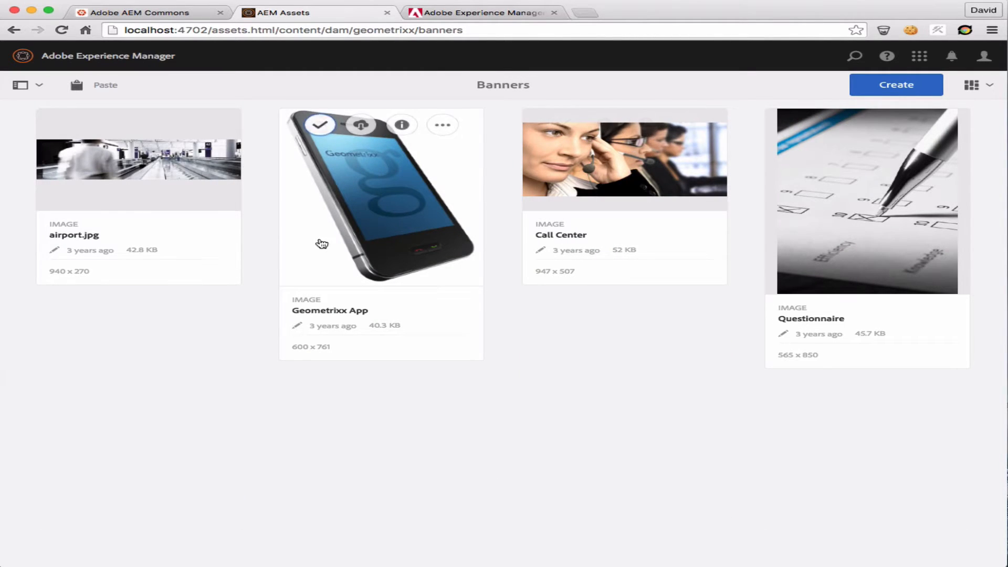
click(574, 132)
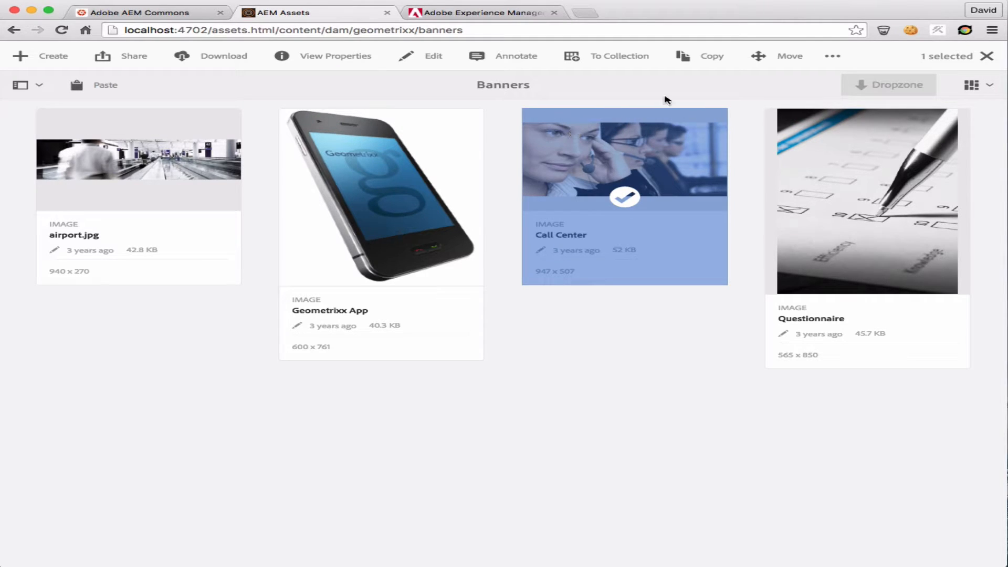
click(787, 59)
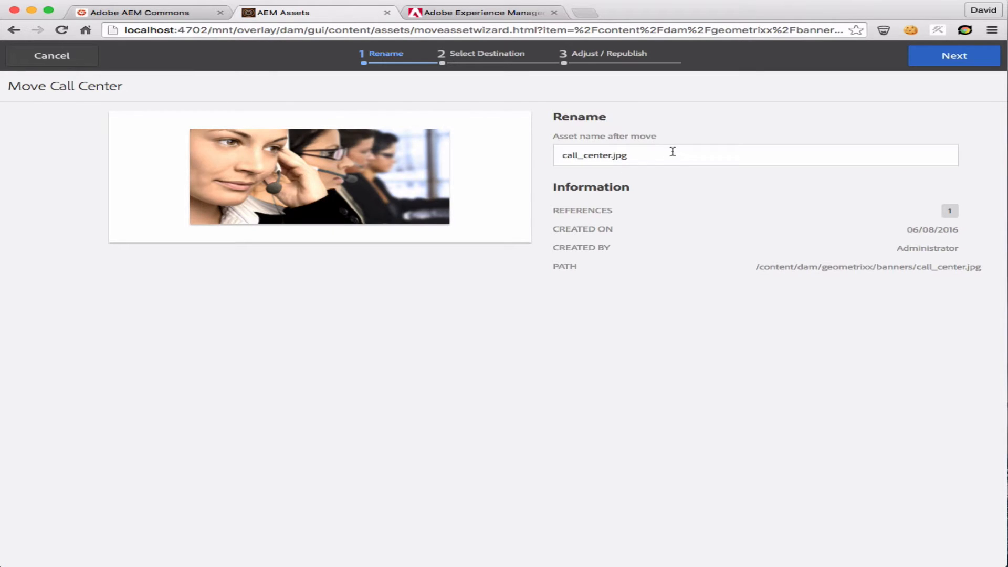
double_click(673, 152)
triple_click(673, 152)
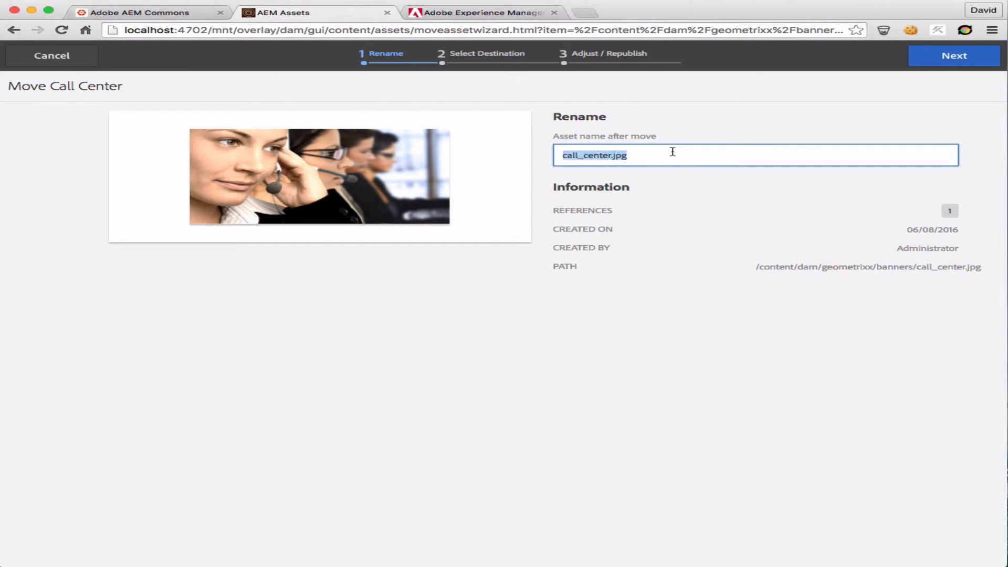
key(super+v)
click(644, 366)
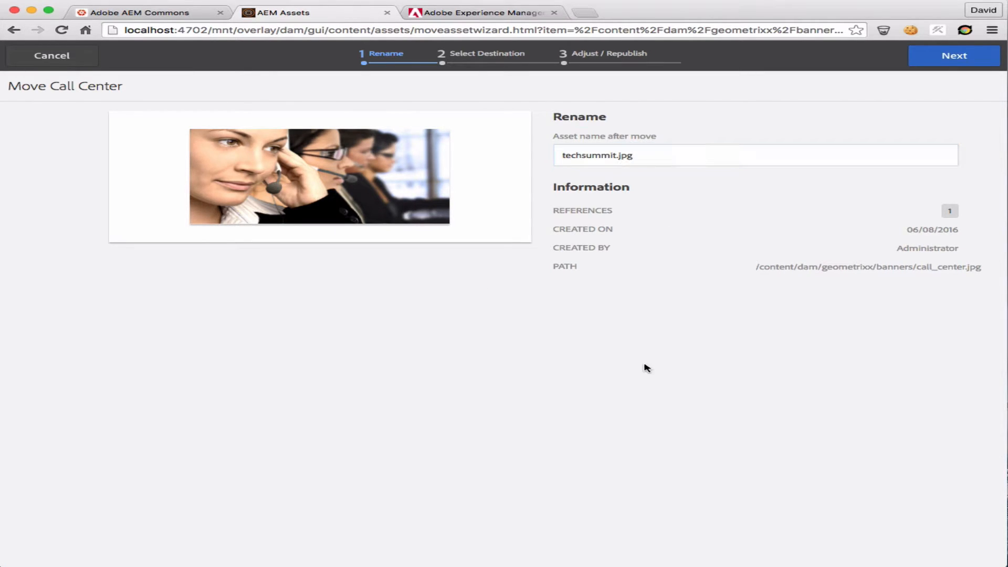
click(948, 68)
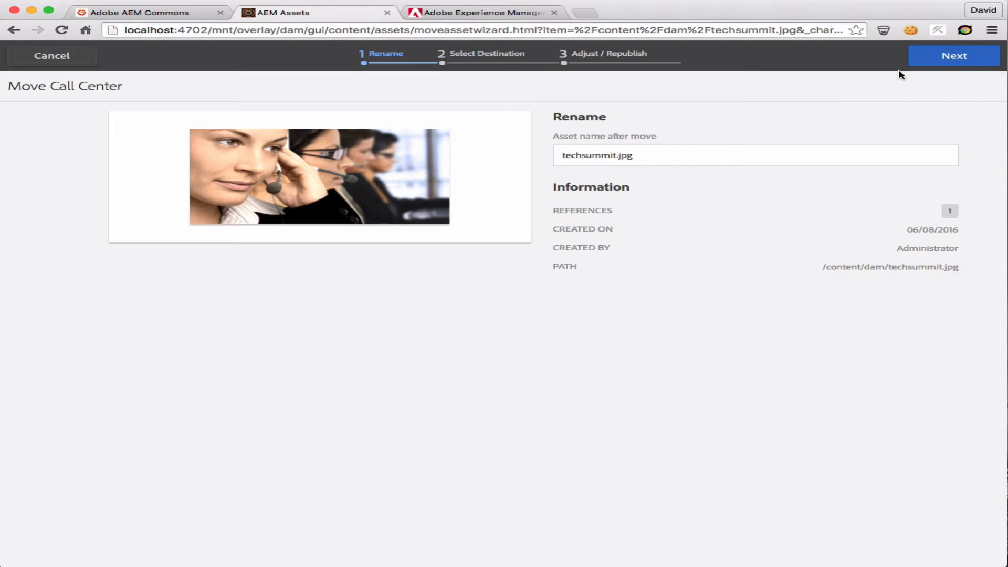
Choose Geometrixx/Banners as the destination and complete the move, adjusting the reference on the Support page
click(948, 61)
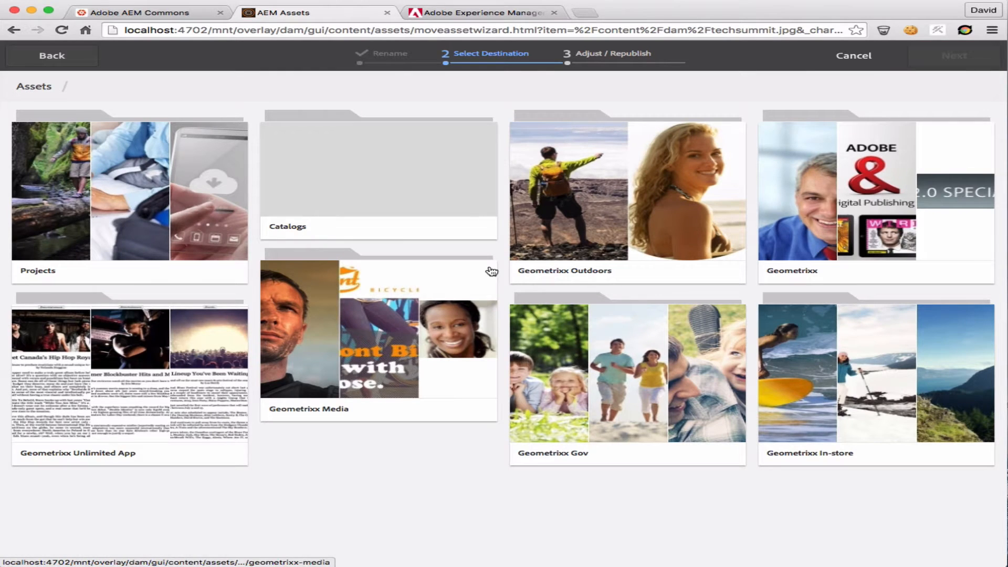
click(896, 192)
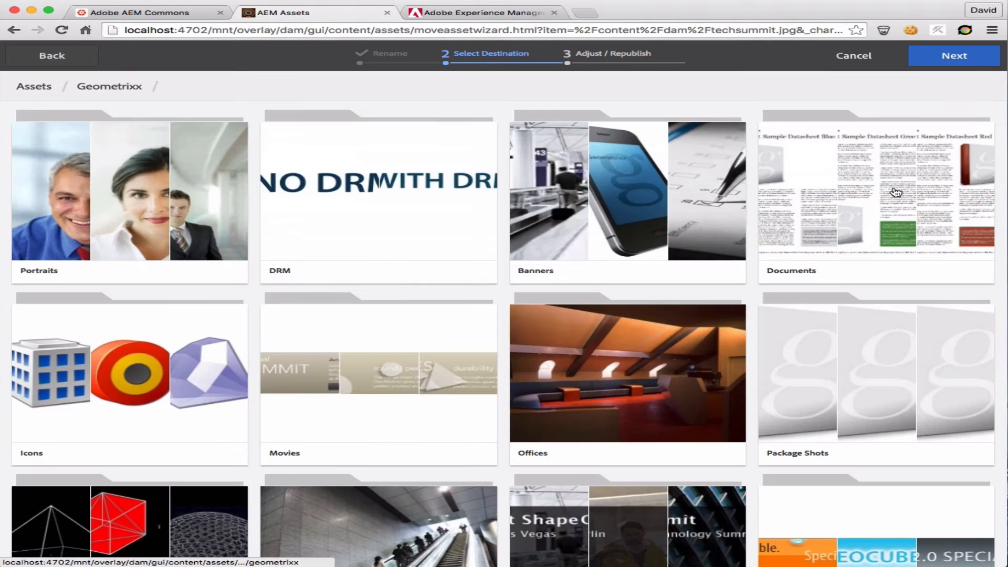
click(584, 193)
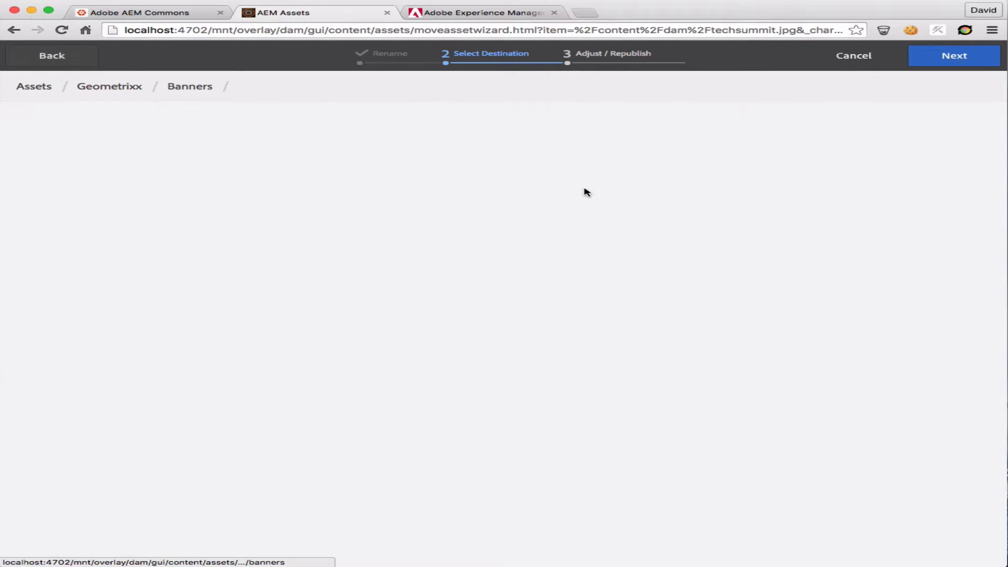
click(949, 62)
click(951, 62)
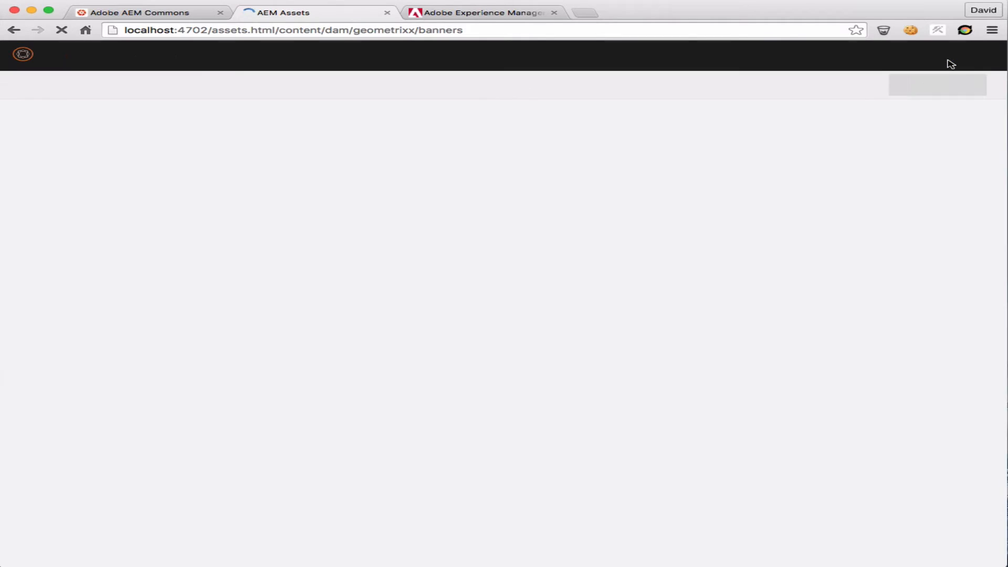
Open the Call Center asset to check its file name in the address, and return to Banners
mouse_move(93, 194)
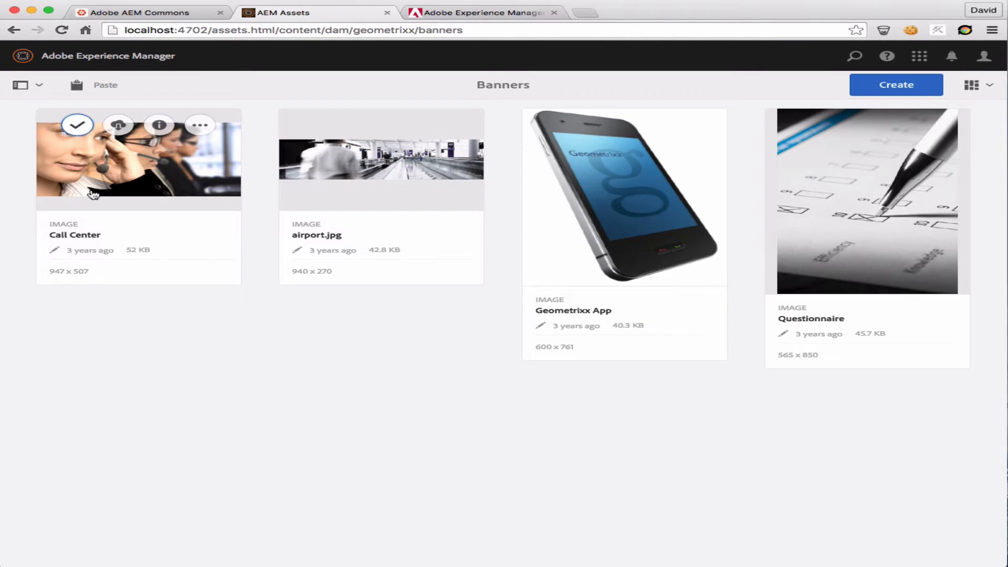
click(112, 227)
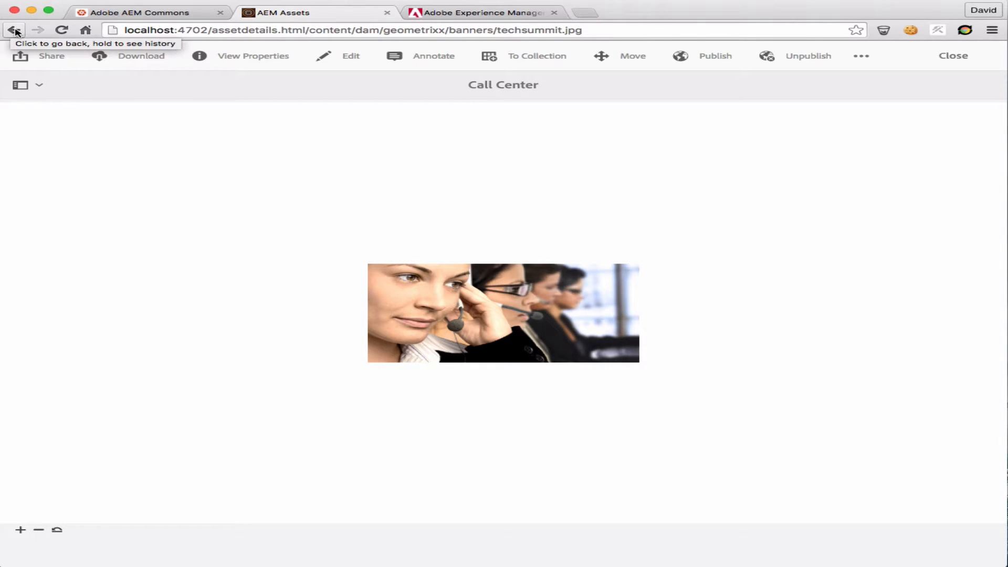
click(15, 30)
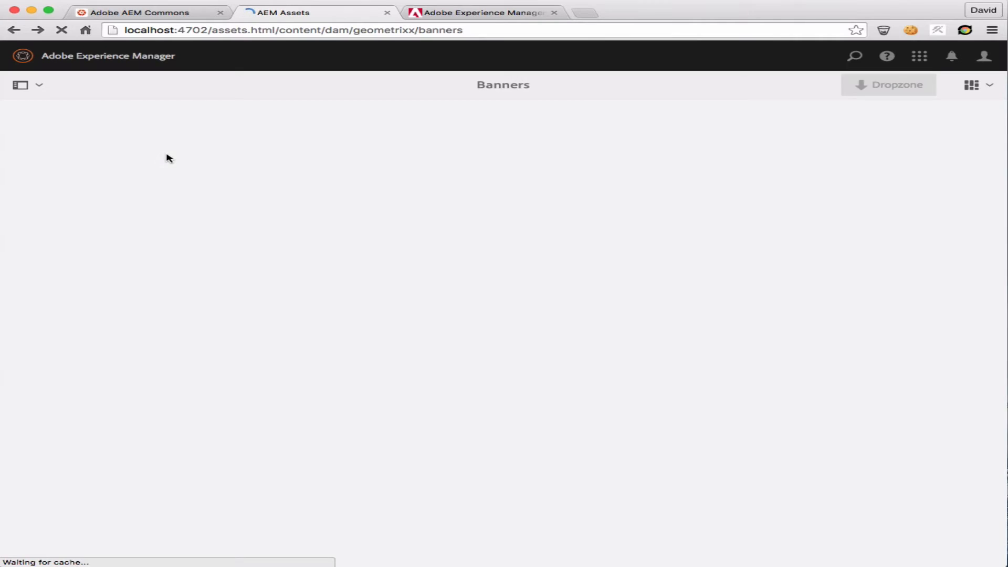
Start a new review task for the Banners folder inside Geometrixx
click(515, 95)
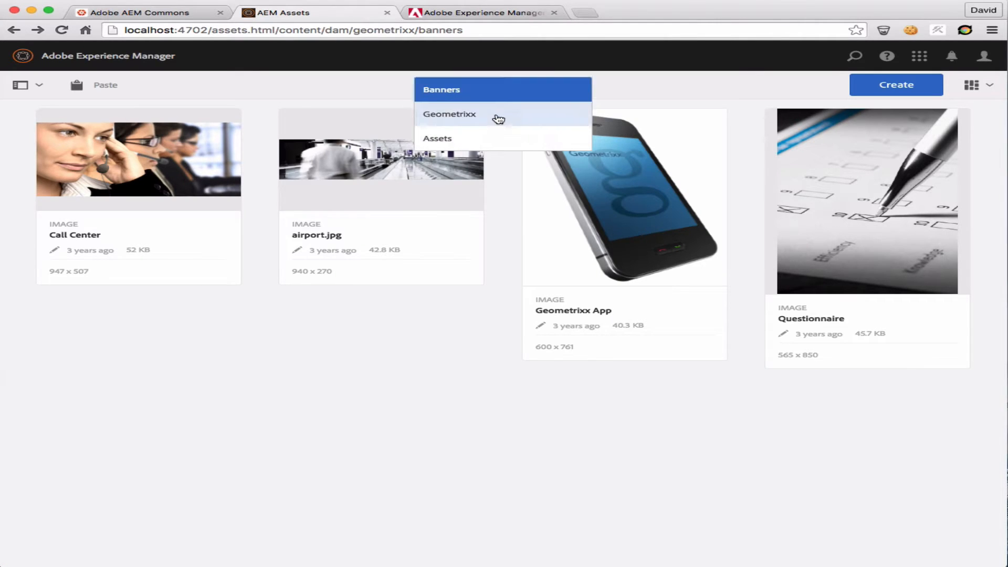
click(498, 117)
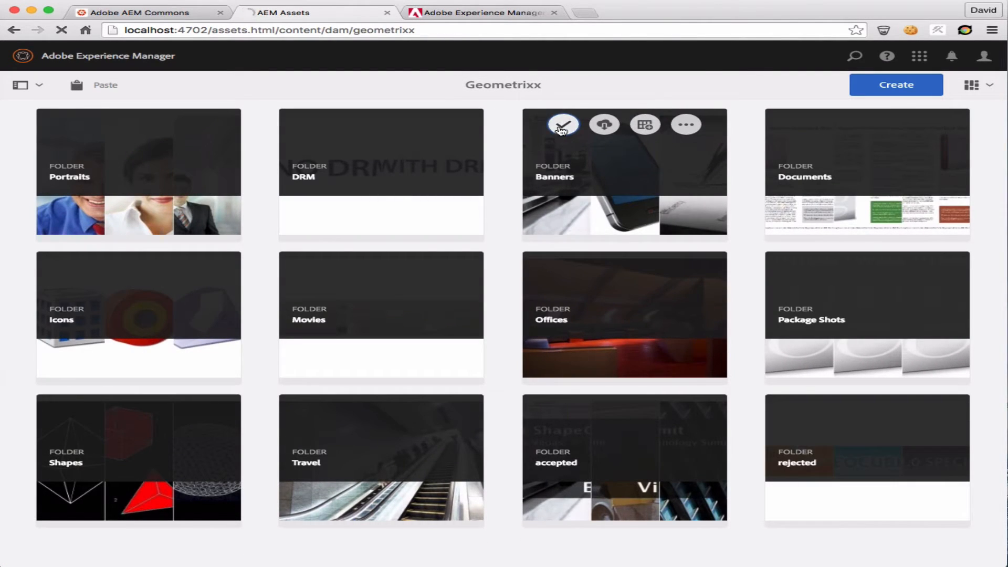
click(550, 128)
click(532, 59)
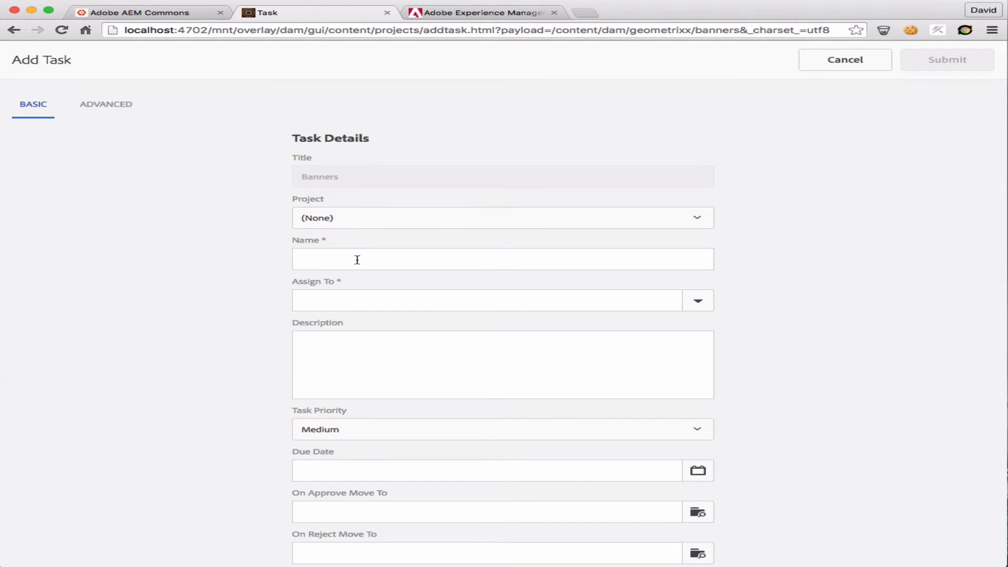
Name the review task "Show off new version" and assign it to administrators
click(358, 260)
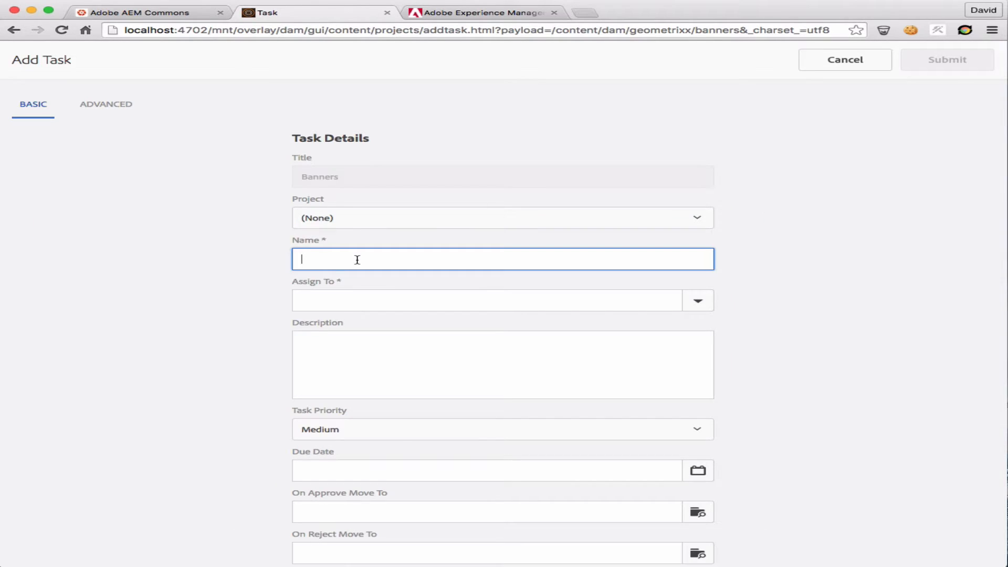
text(Shoor)
key(BackSpace)
key(BackSpace)
key(BackSpace)
key(BackSpace)
text(ho)
key(Tab)
text(adm)
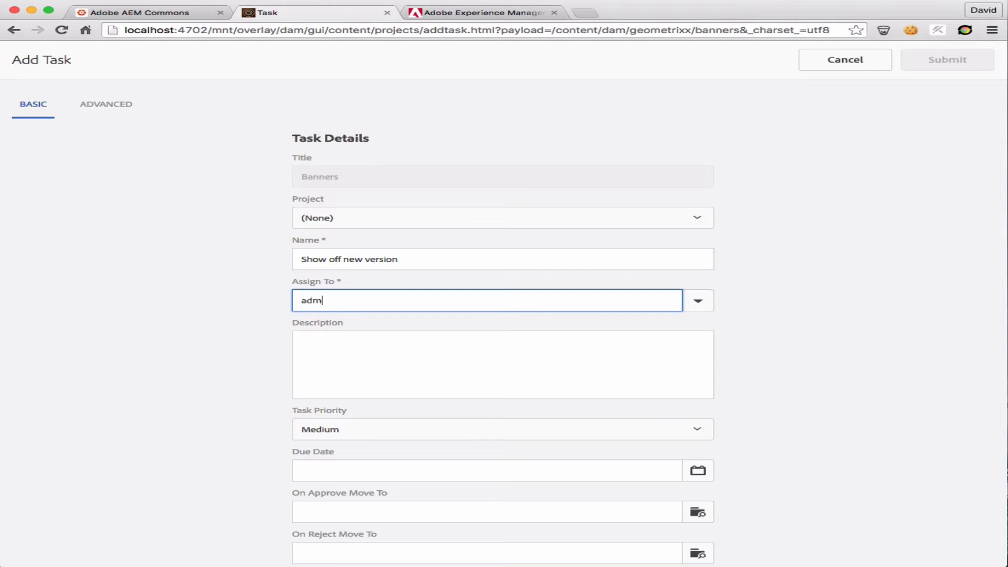
text(umini)
key(Down)
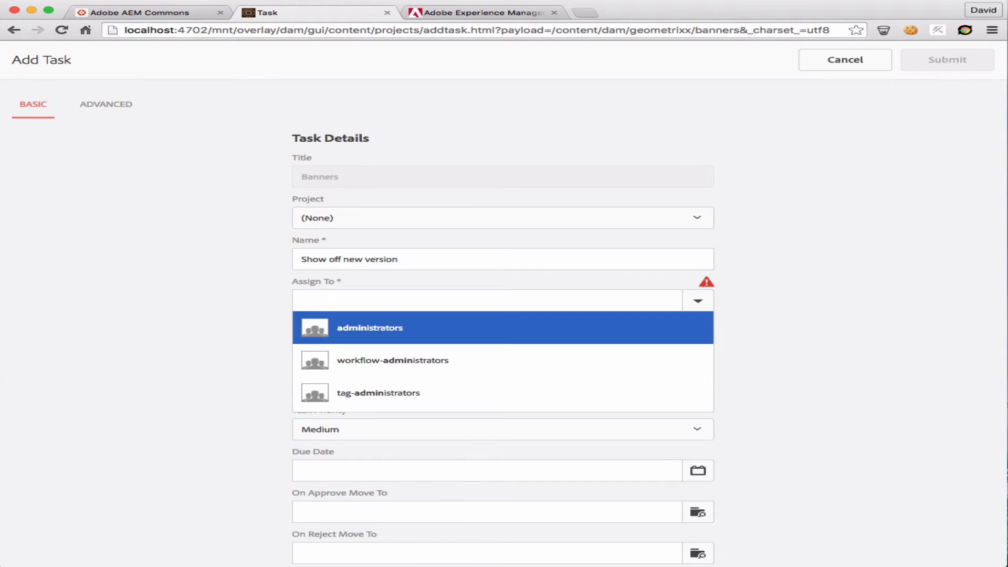
key(Return)
Set the task's On Approve Move To path to /content/dam/geometrixx/accepted
click(698, 512)
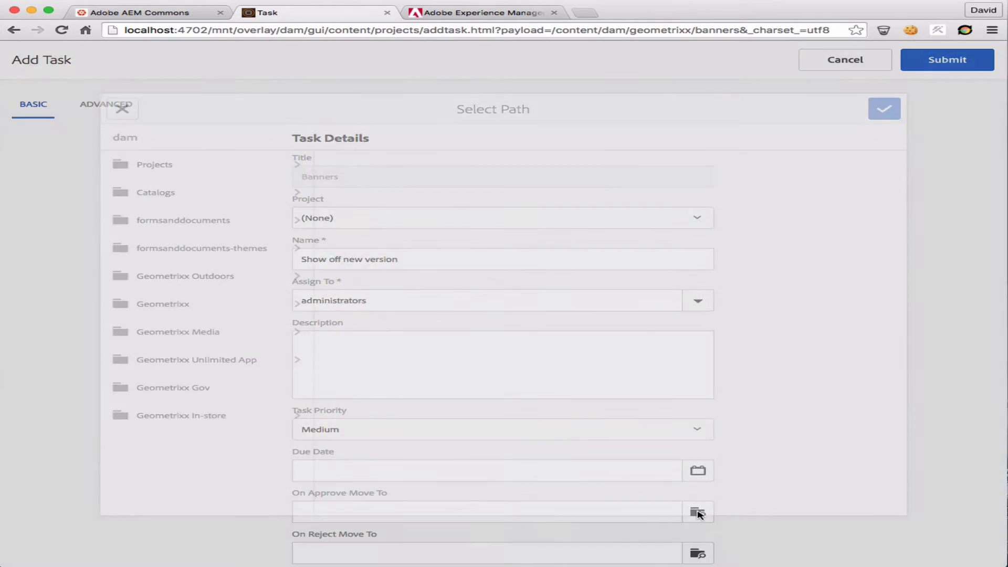
click(239, 309)
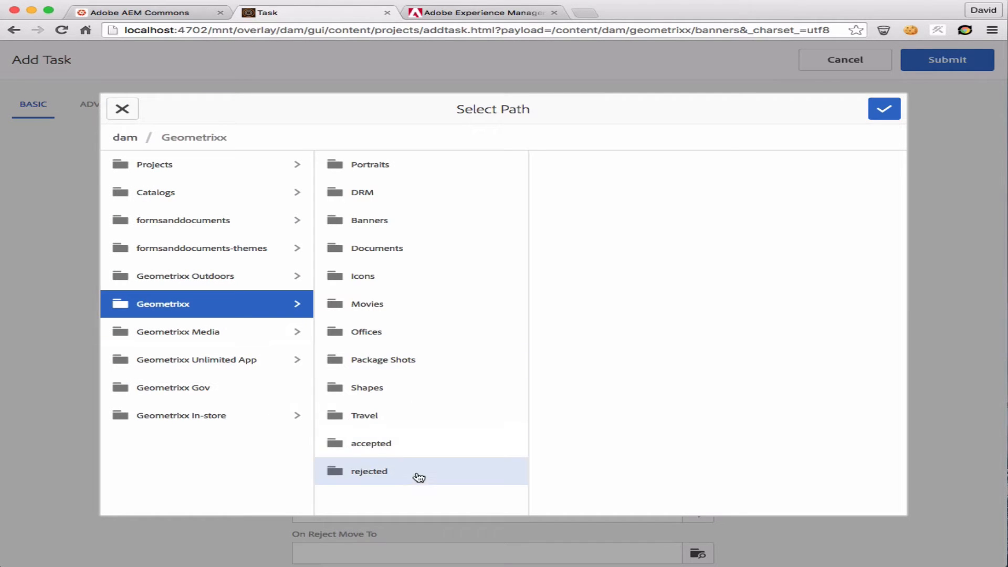
click(423, 448)
click(885, 109)
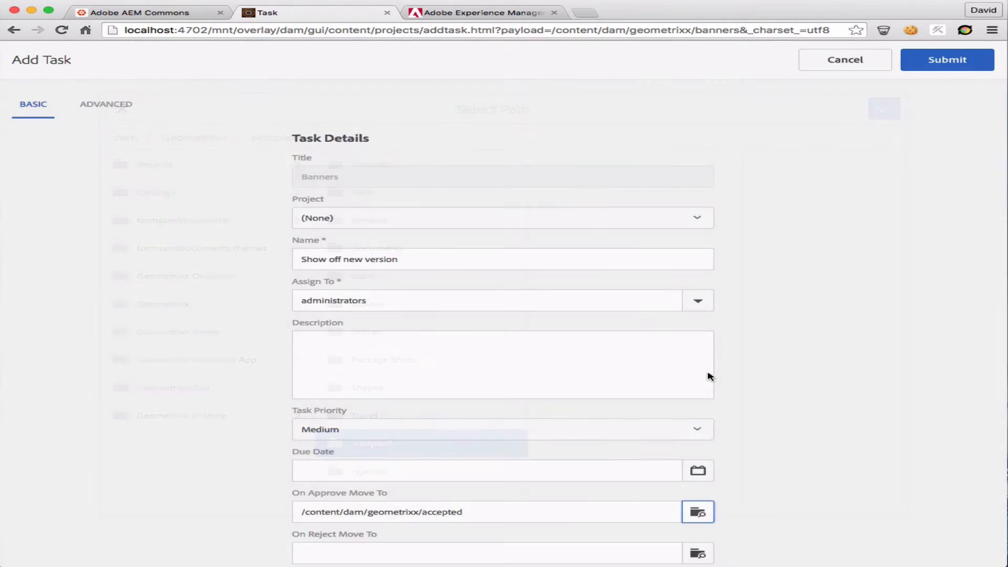
Submit the review task with conflict resolution kept at "Add as new version" and the reject path left empty
scroll(709, 377, down, 2)
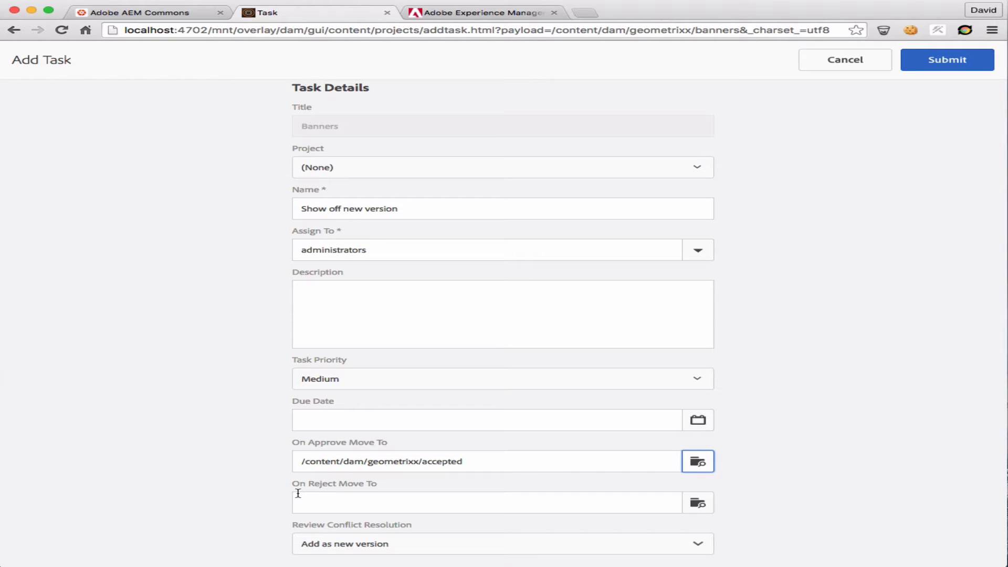
click(945, 71)
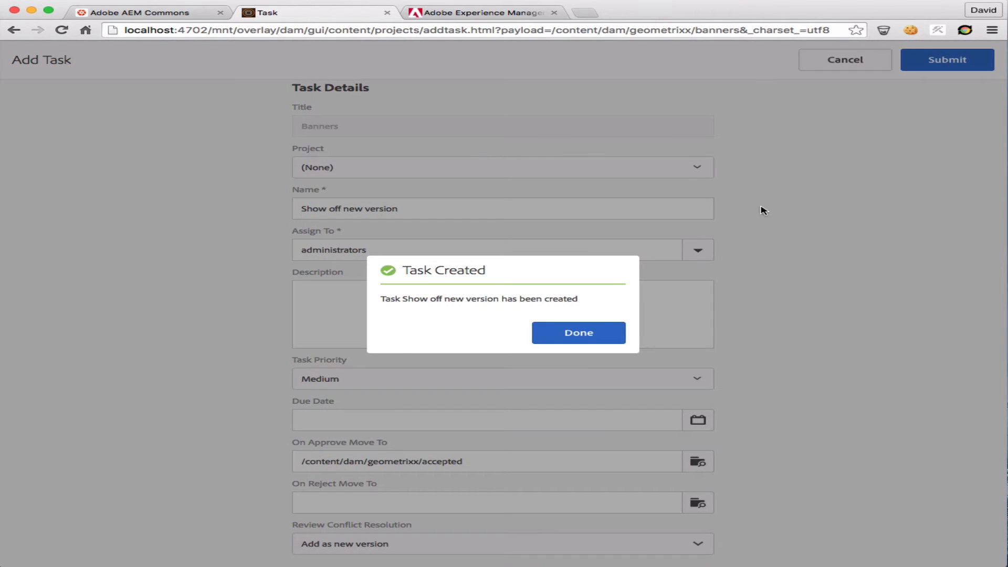
click(593, 329)
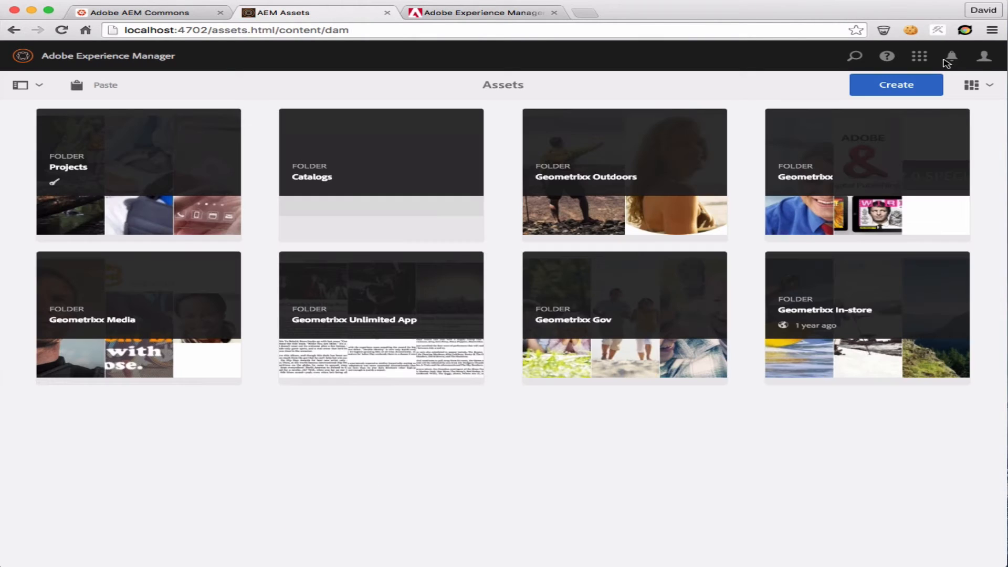
Open the "Show off new version" task for review from the notifications and approve the Call Center image
click(951, 59)
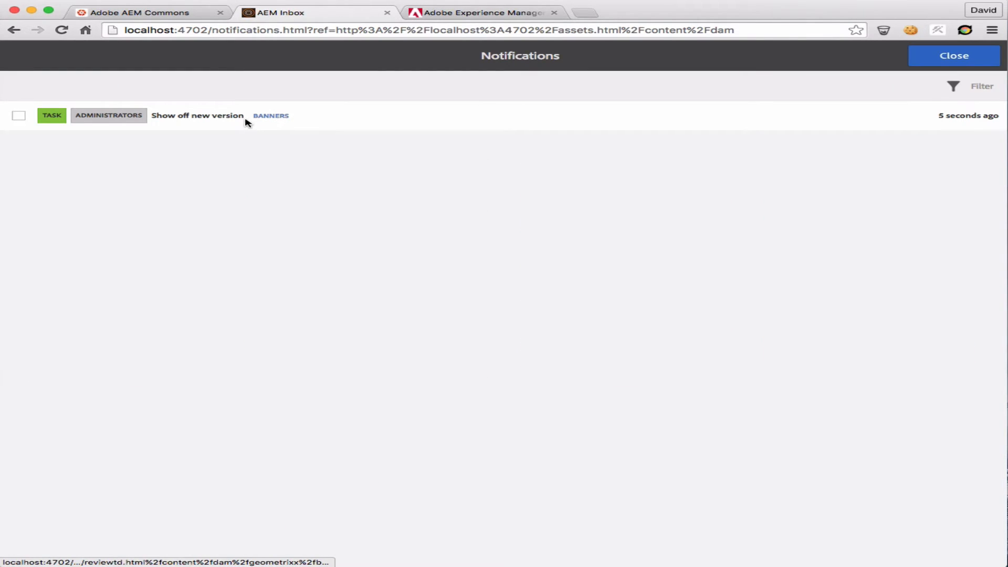
click(271, 121)
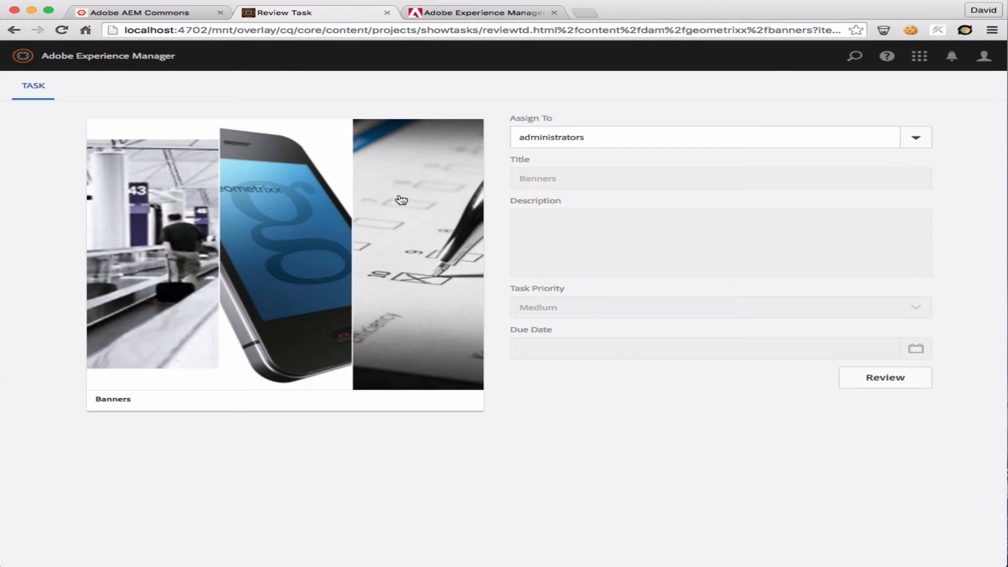
click(886, 379)
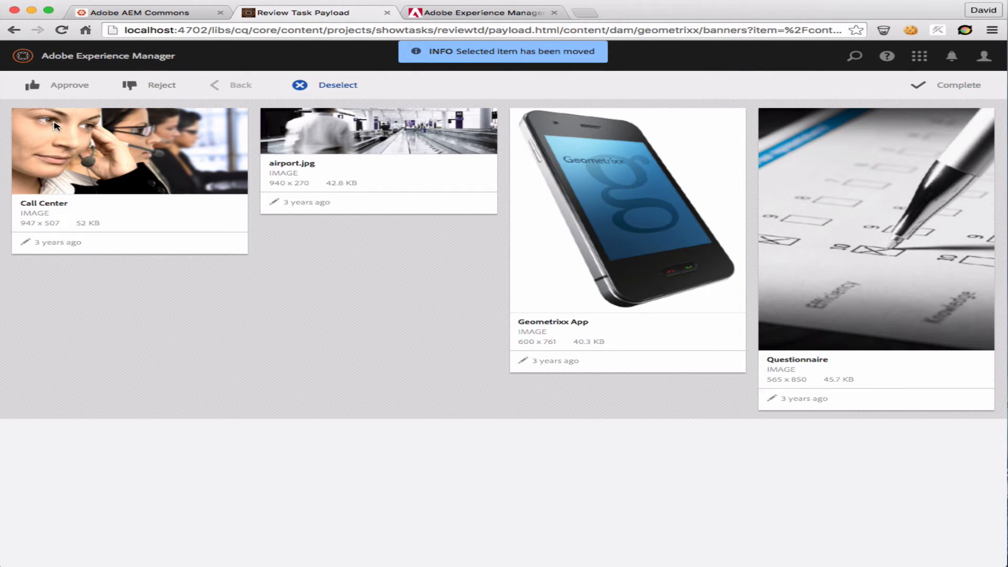
click(54, 123)
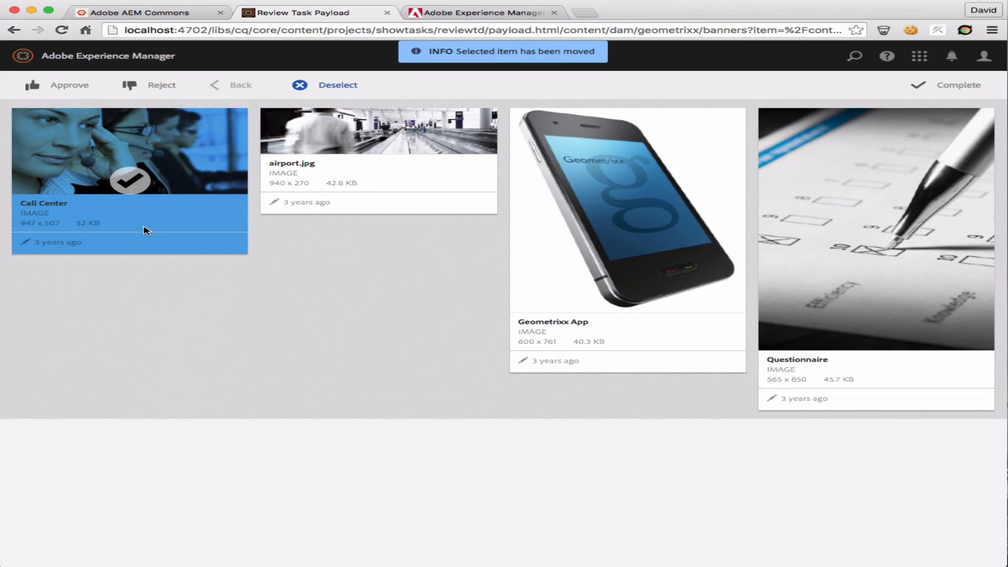
click(76, 89)
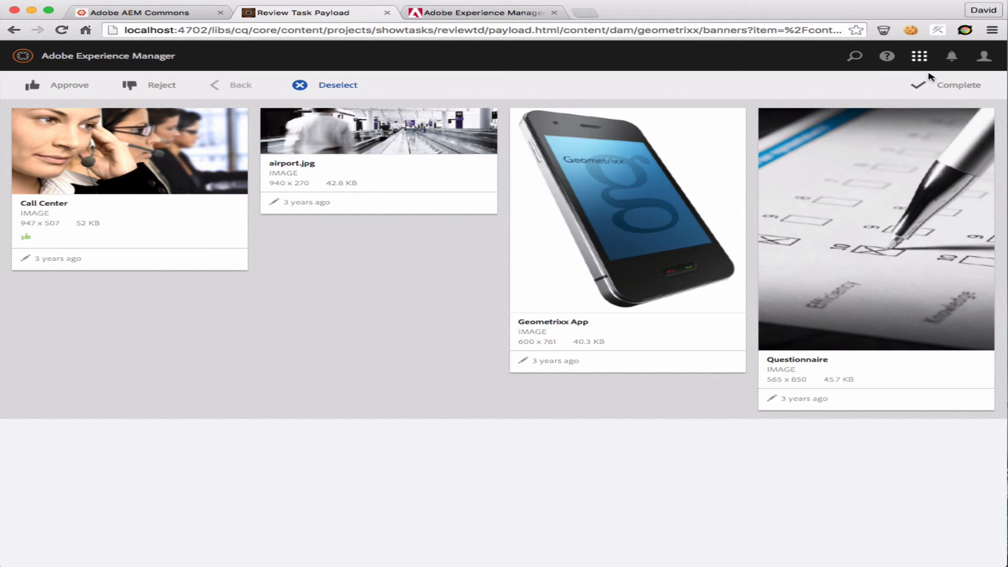
Complete the review task, and open the Call Center image from the accepted folder inside the Geometrixx assets
click(945, 89)
click(570, 356)
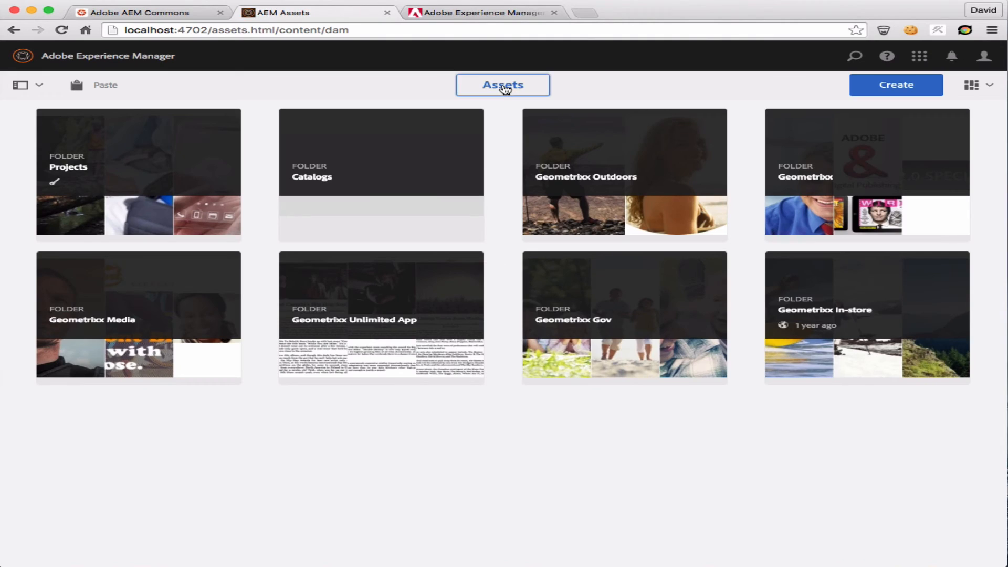
click(838, 172)
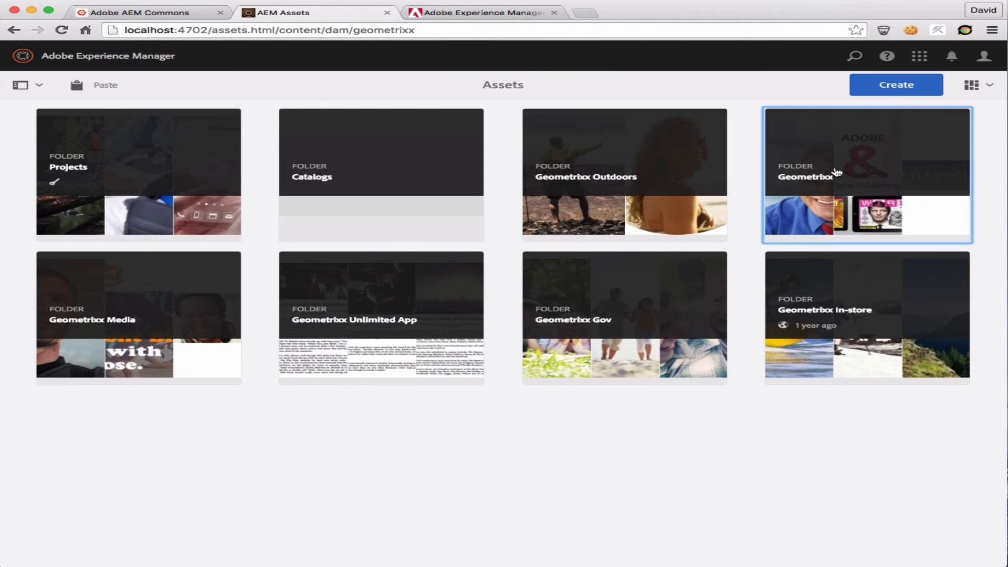
click(592, 474)
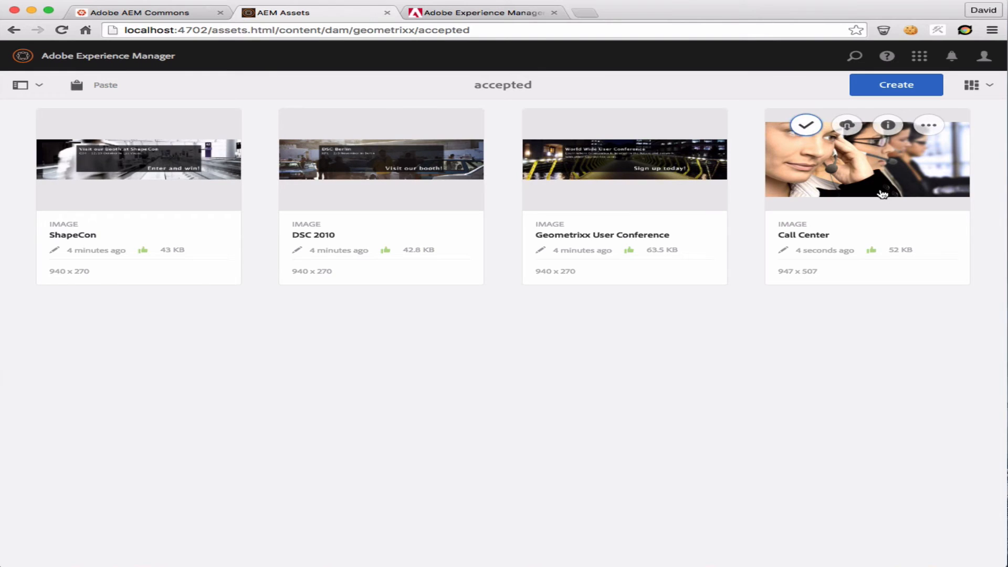
click(868, 247)
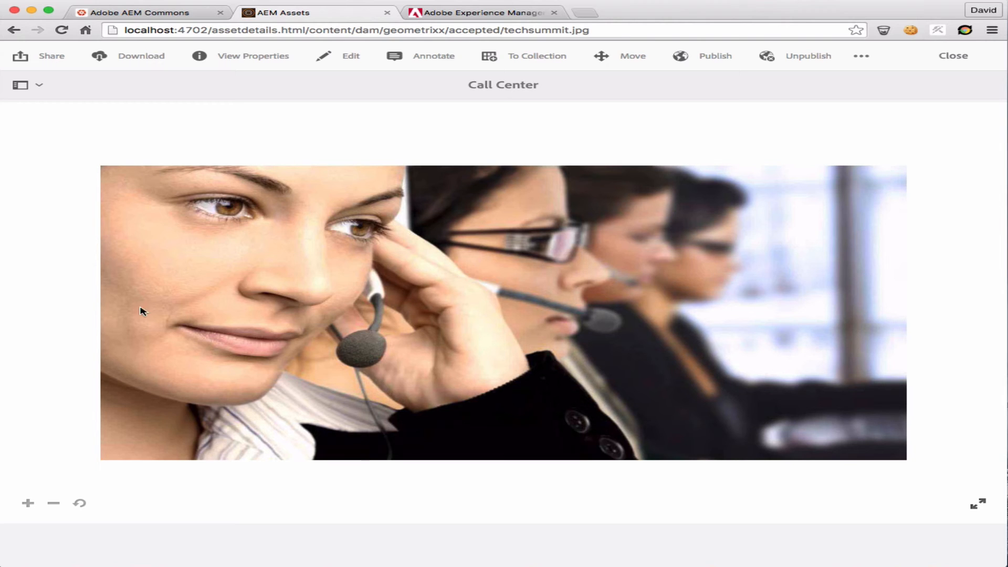
Show the Call Center asset's timeline and visually compare the current image with the approved New Version Review Task version
click(47, 93)
click(56, 160)
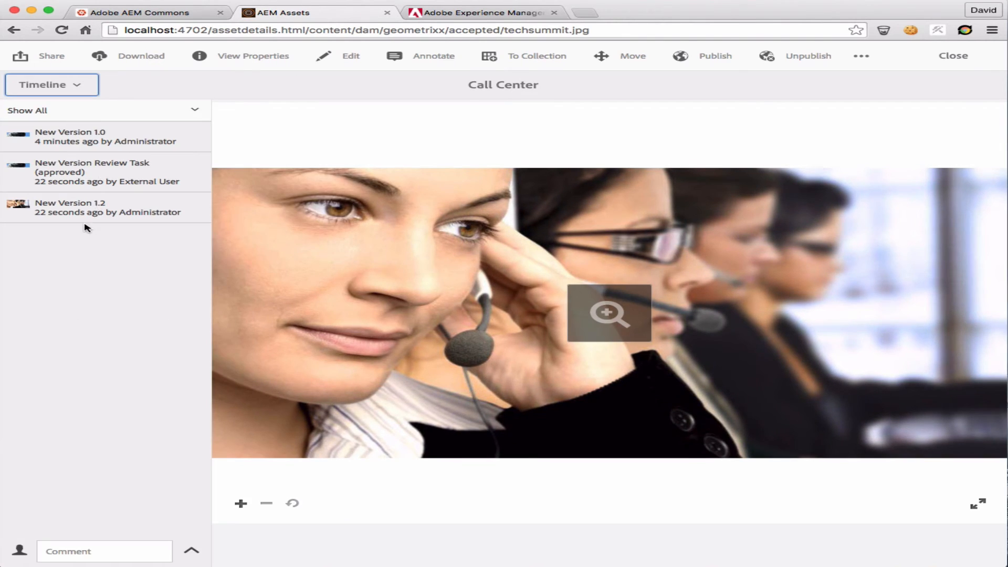
click(78, 167)
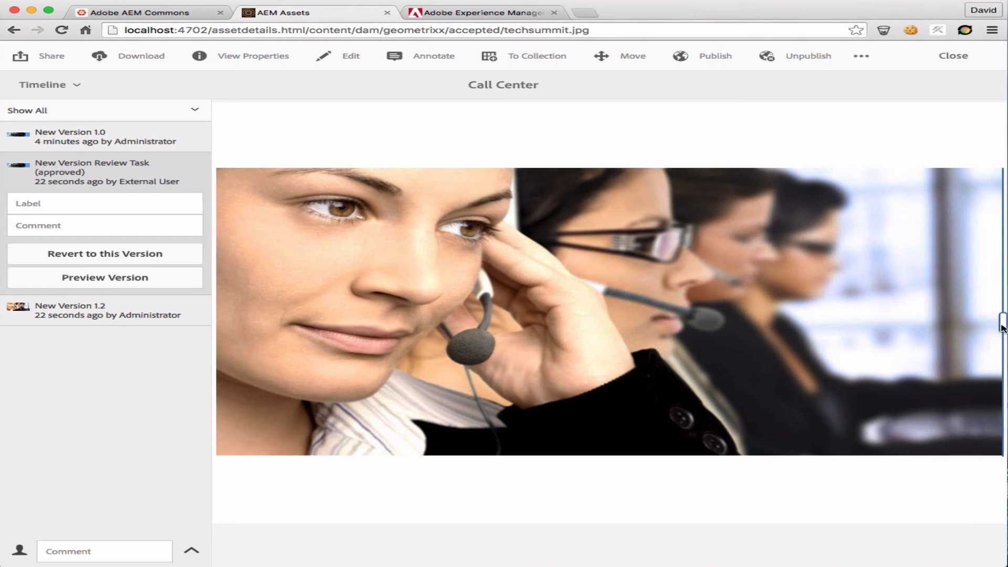
drag(1002, 323, 687, 315)
click(72, 310)
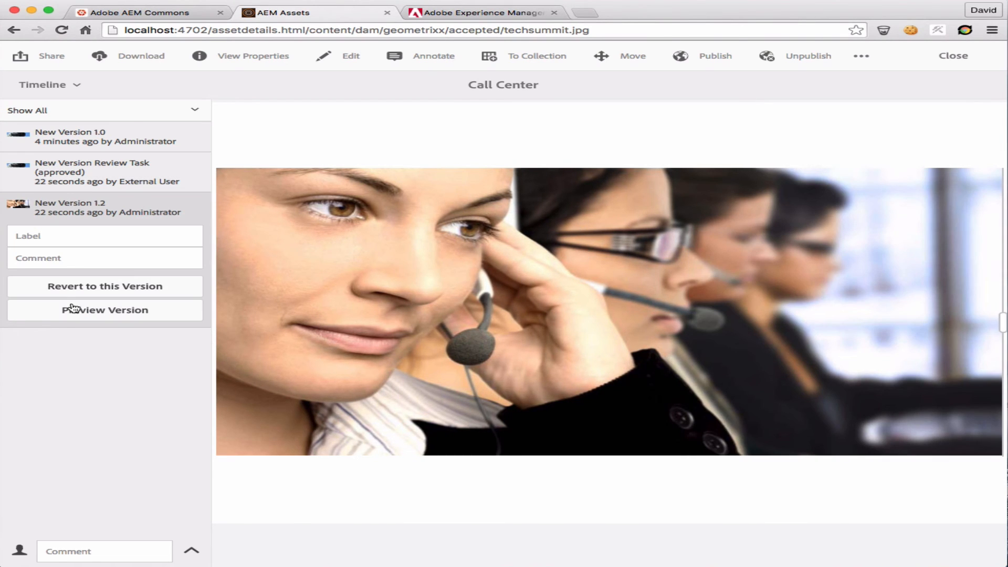
click(101, 181)
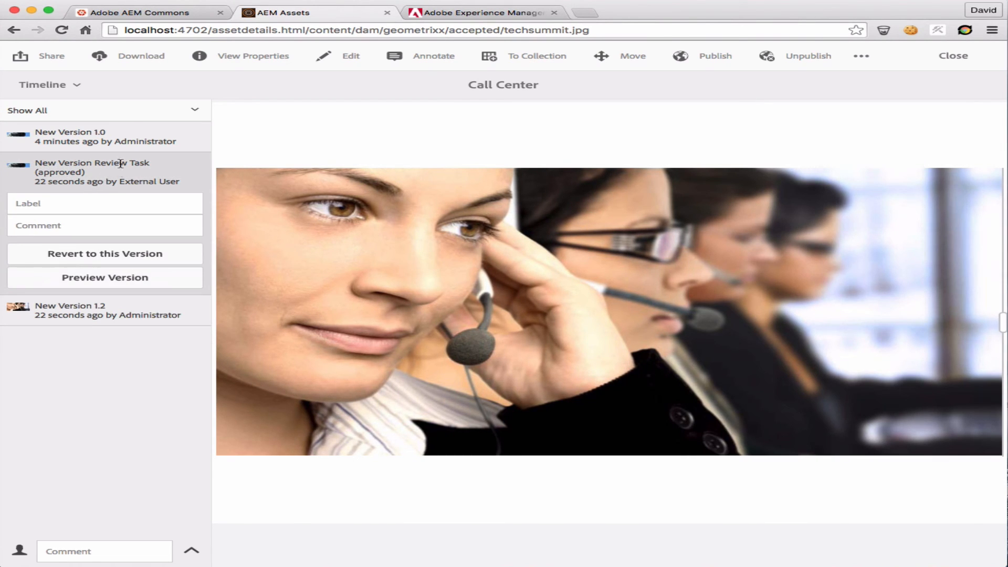
drag(1003, 321, 527, 324)
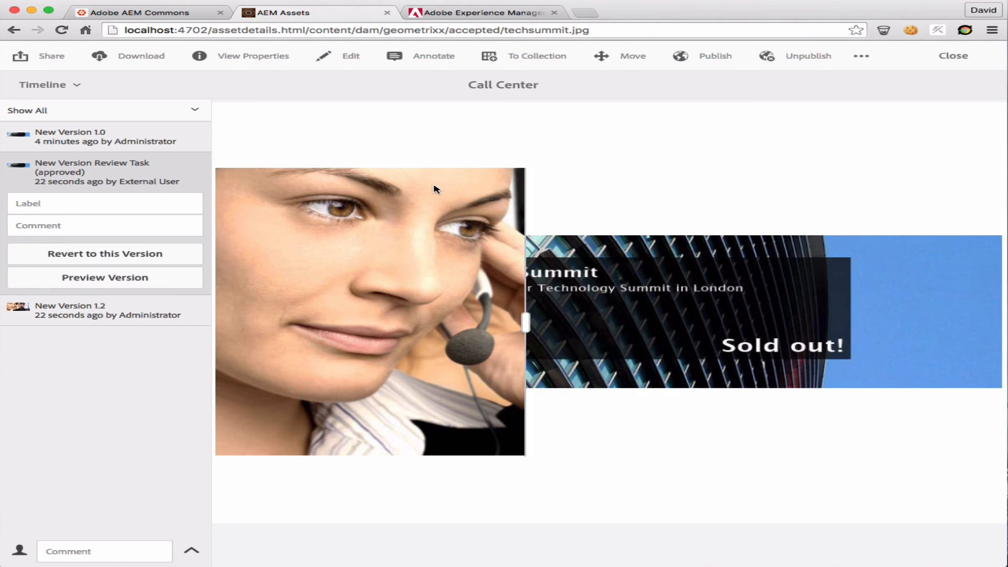
Revert the asset to the approved New Version Review Task version, and open its properties to check the title metadata
click(111, 259)
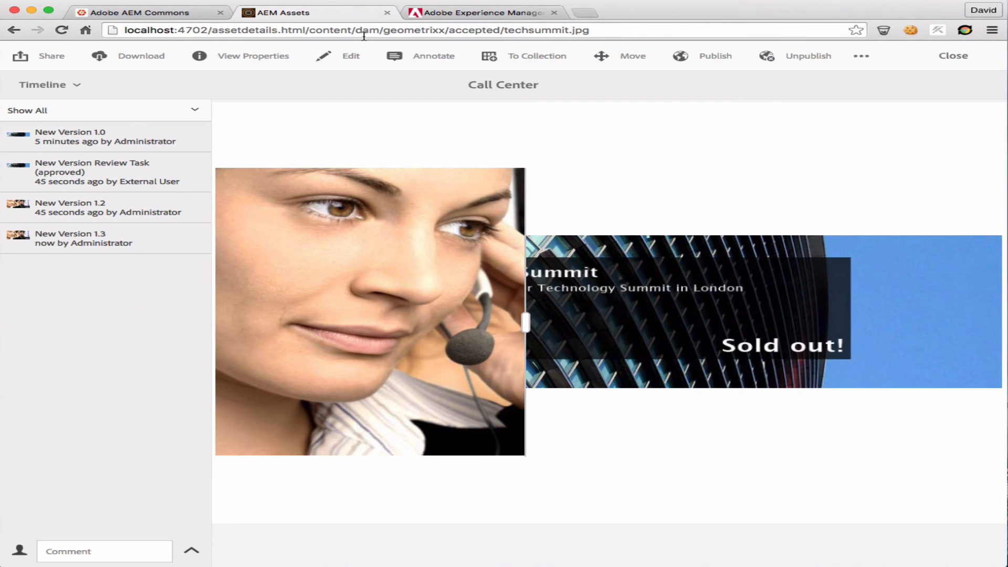
click(268, 57)
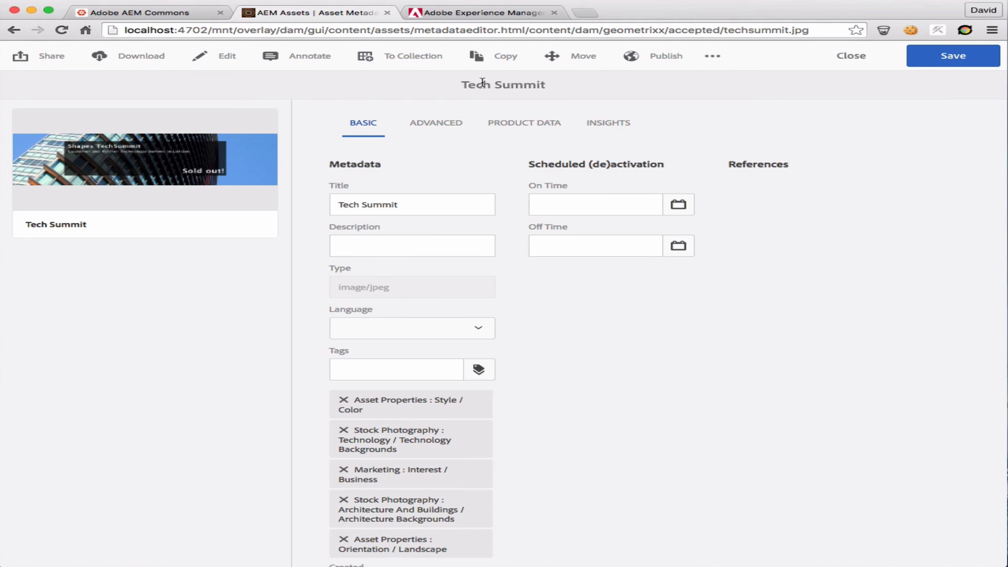
click(416, 210)
click(652, 274)
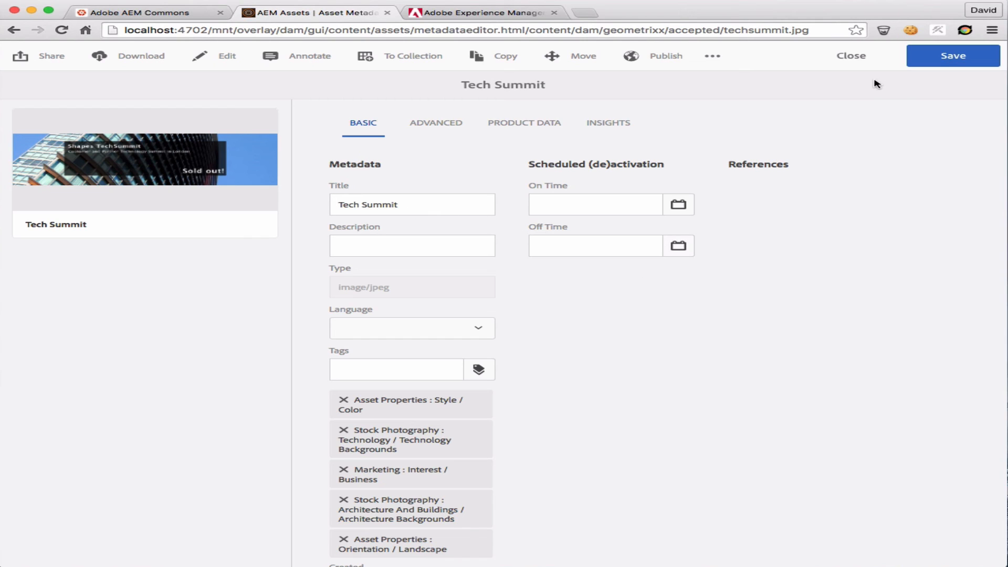